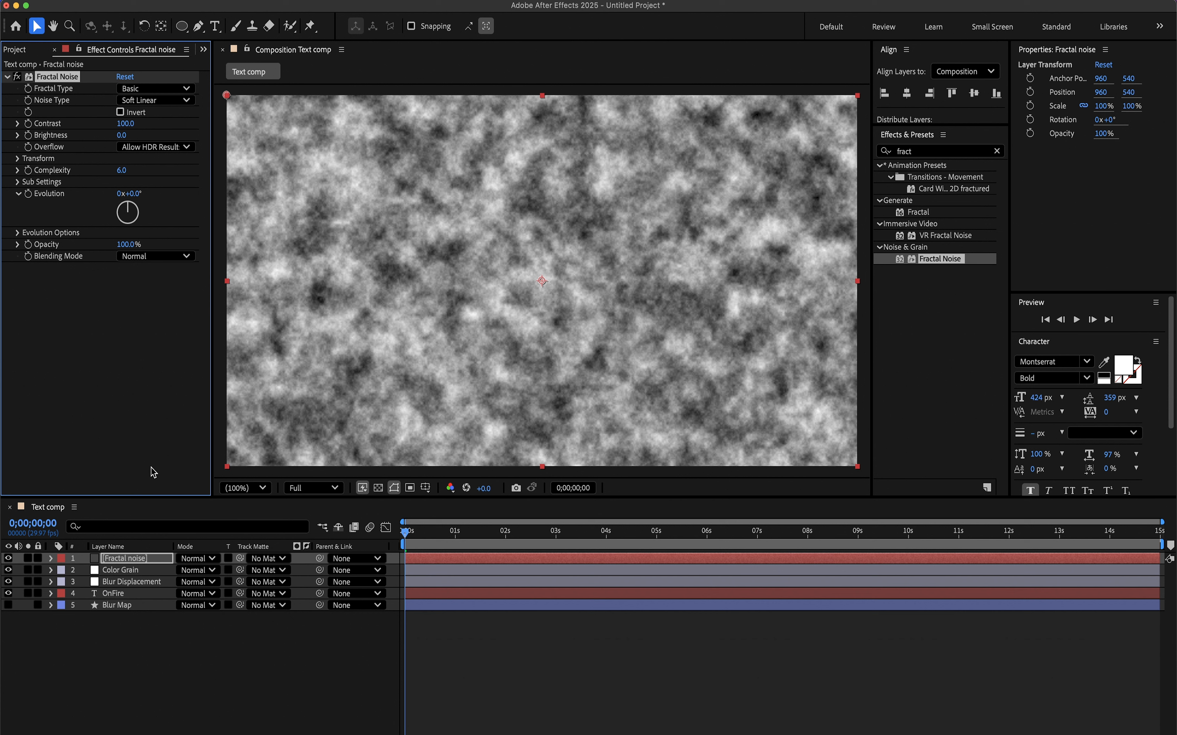
Set the Fractal Noise effect's fractal type to Dynamic and its contrast to 270
left_click(138, 559)
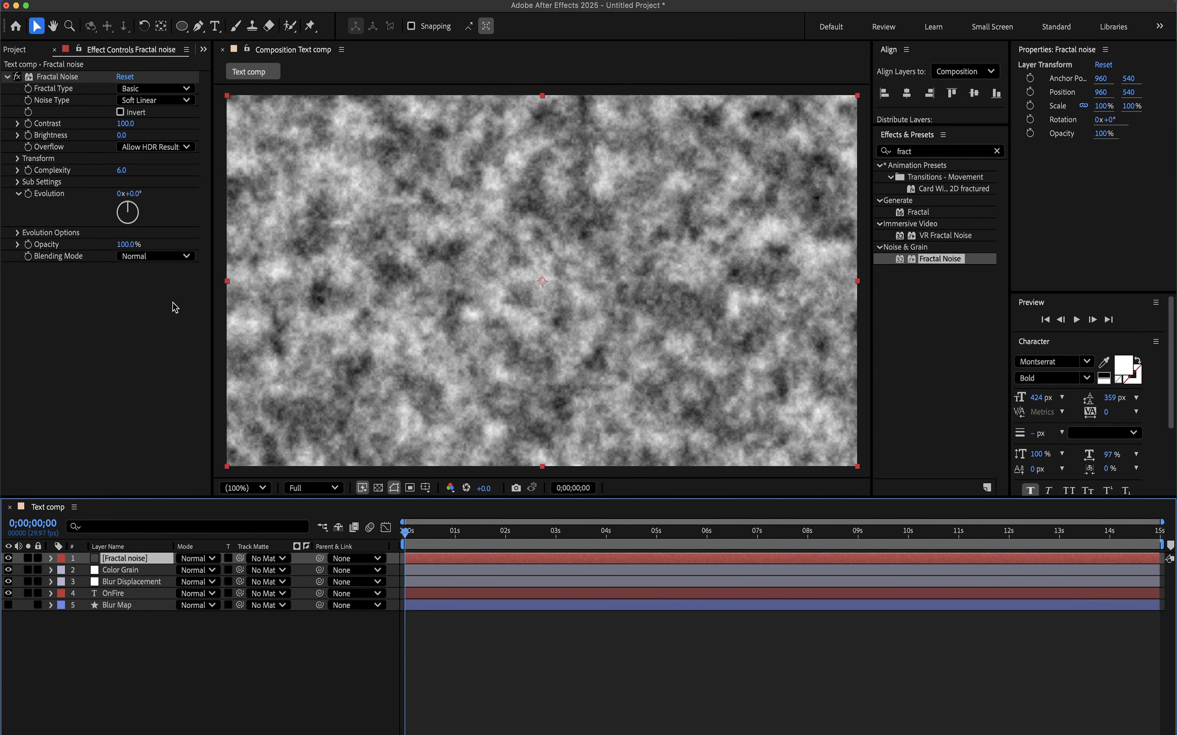
left_click(160, 91)
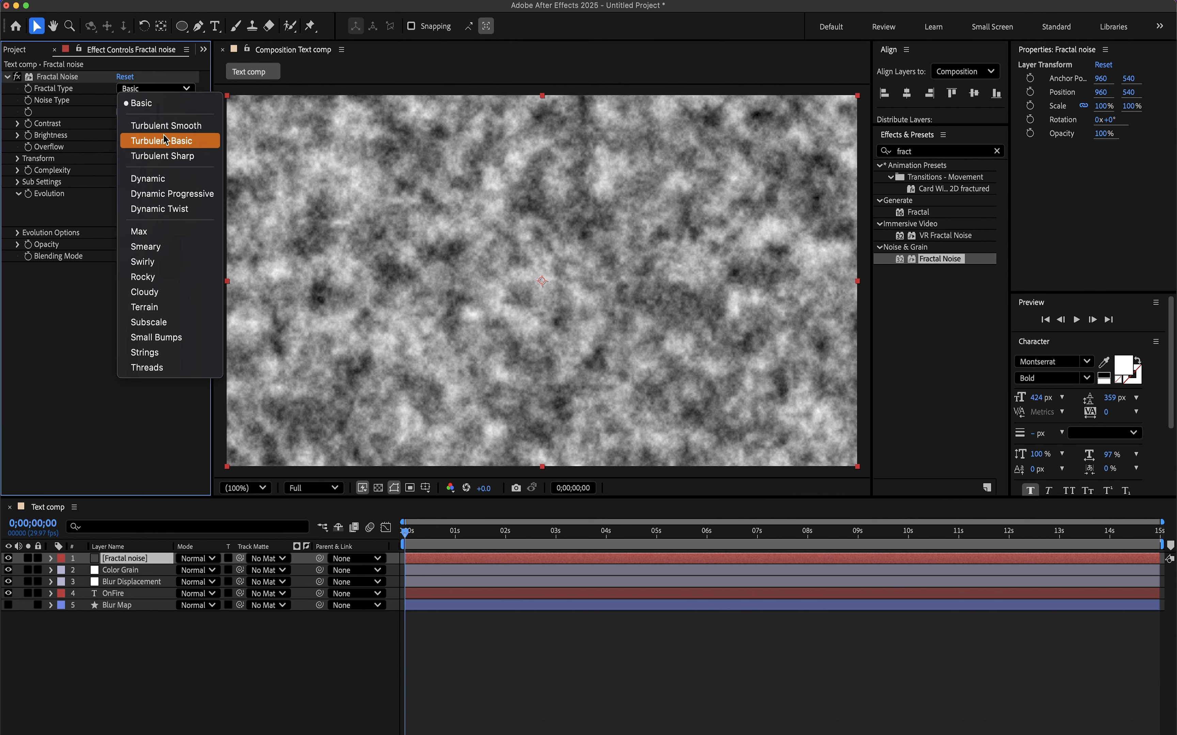
left_click(148, 178)
left_click(132, 124)
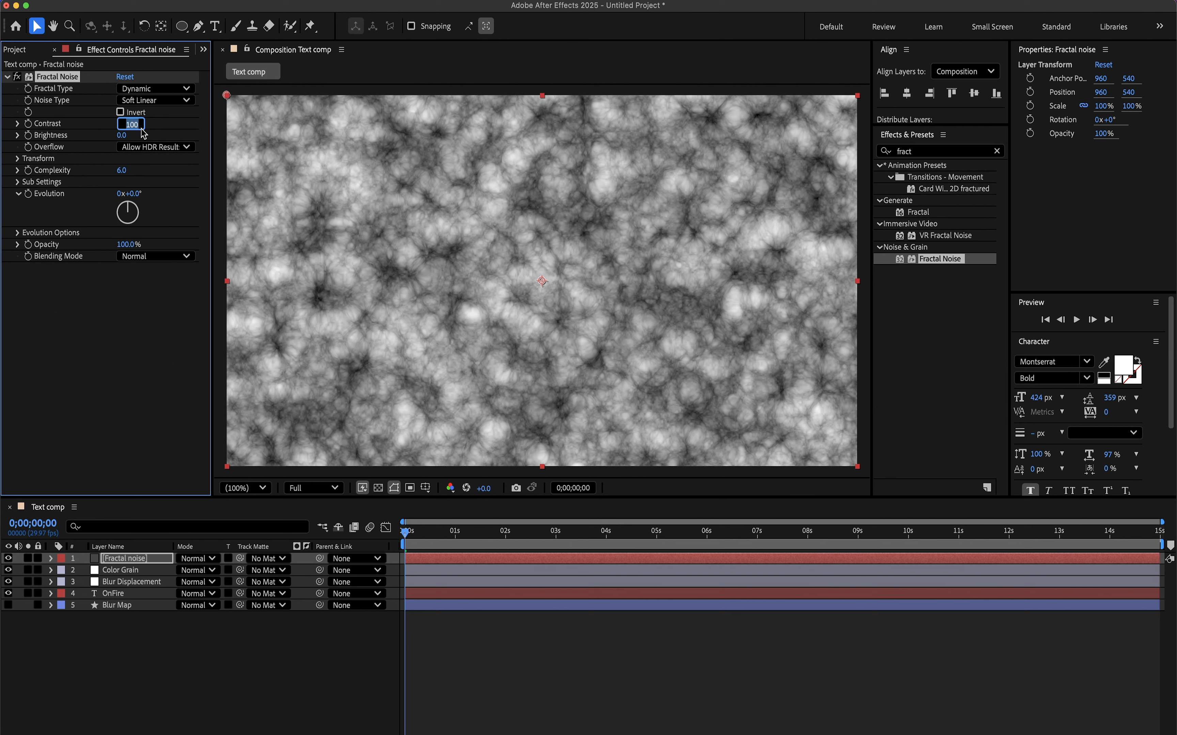
type("270")
key("Return")
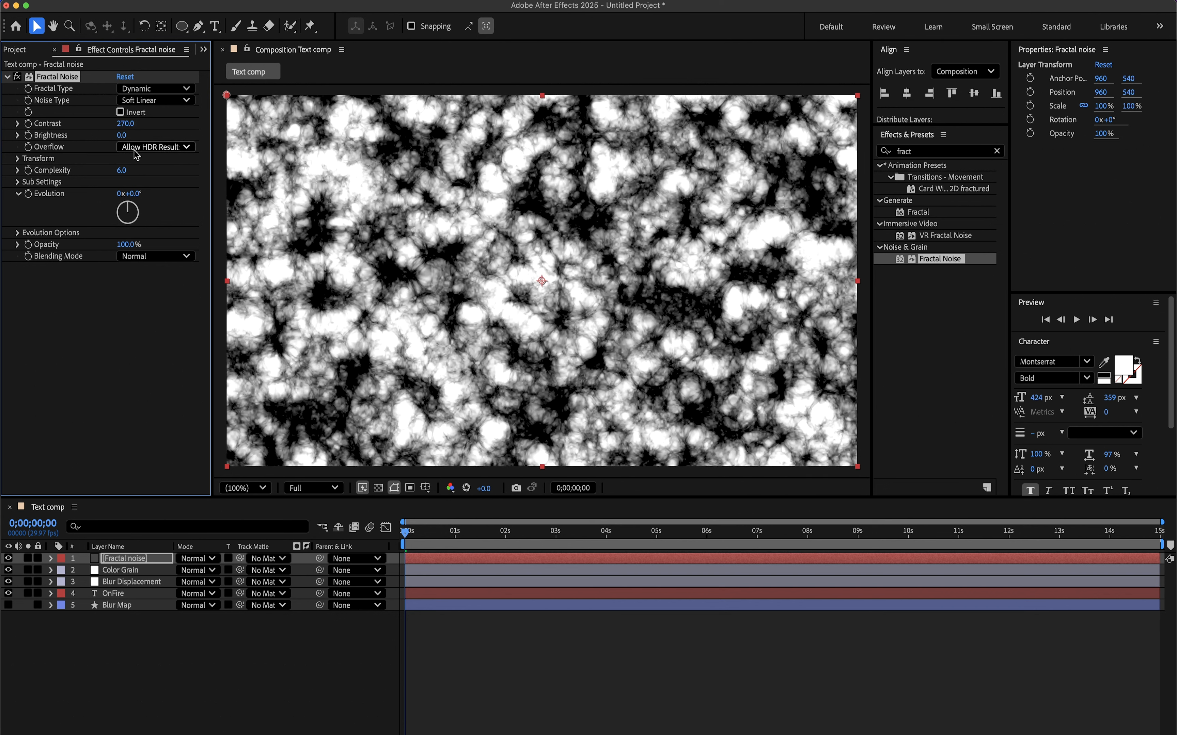
Set the uniform scale in the Fractal Noise transform settings to 210
left_click(17, 159)
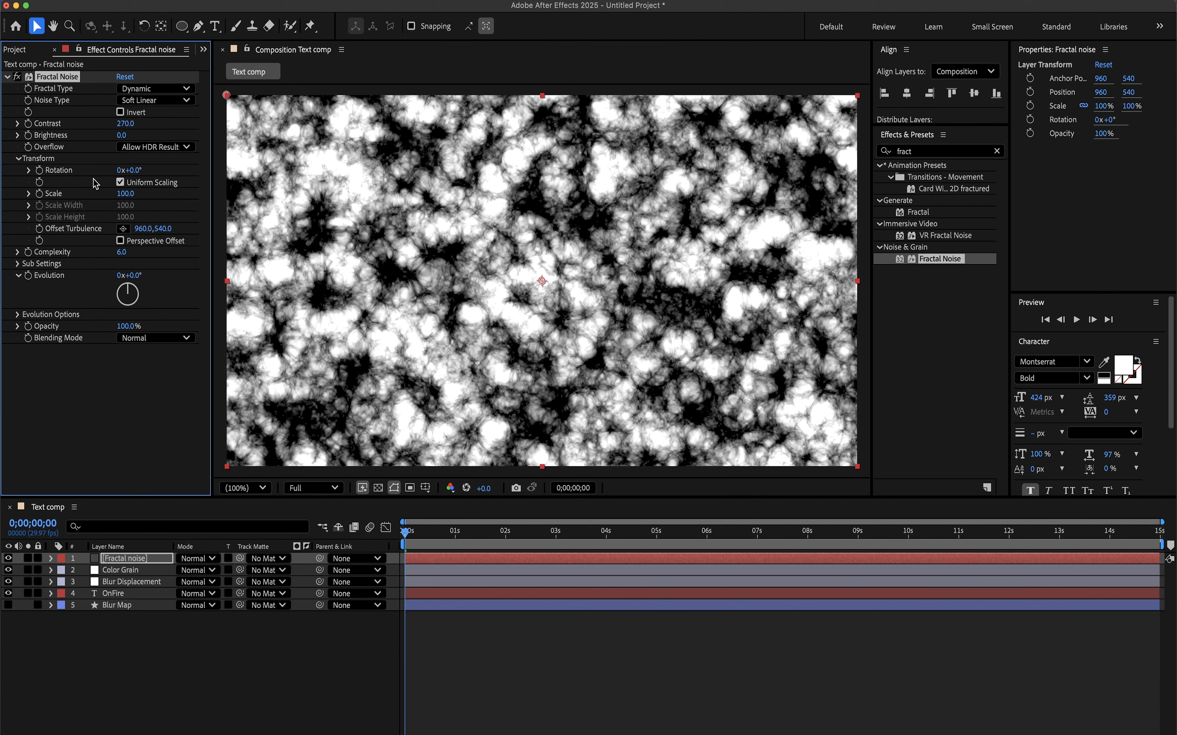
left_click(127, 194)
type("210")
key("Return")
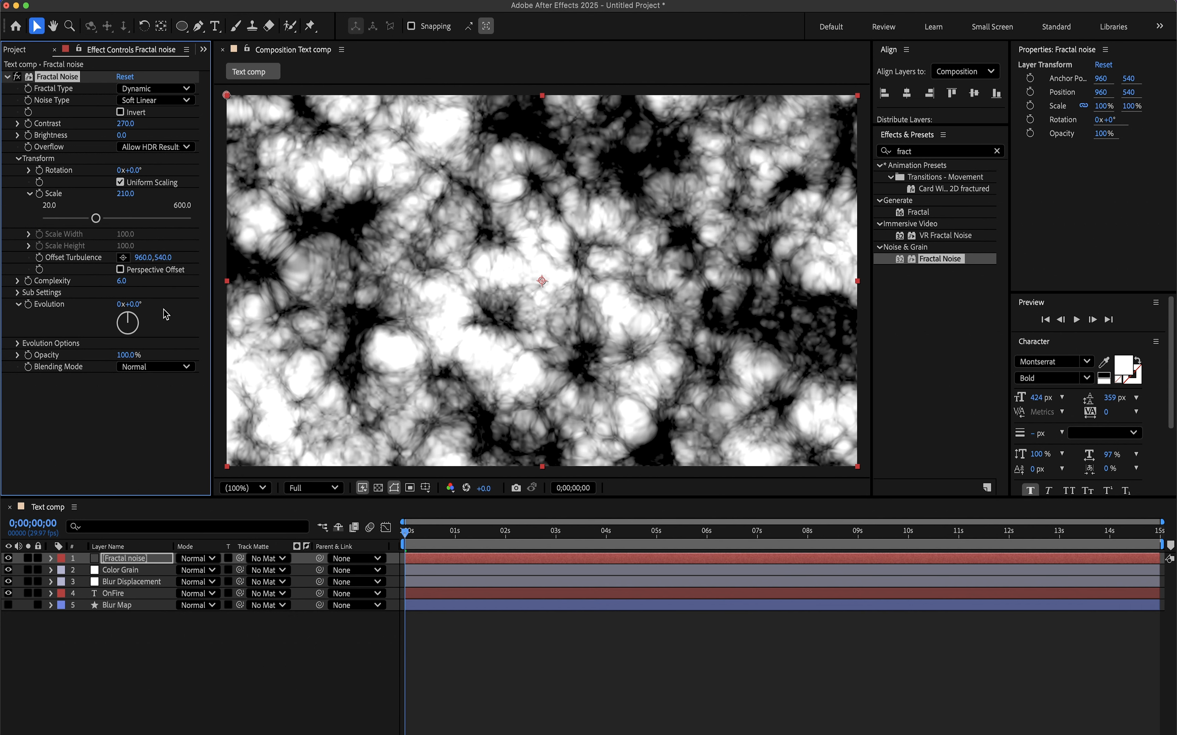
Animate the Fractal Noise evolution with the expression time*100
left_click(28, 306, "alt")
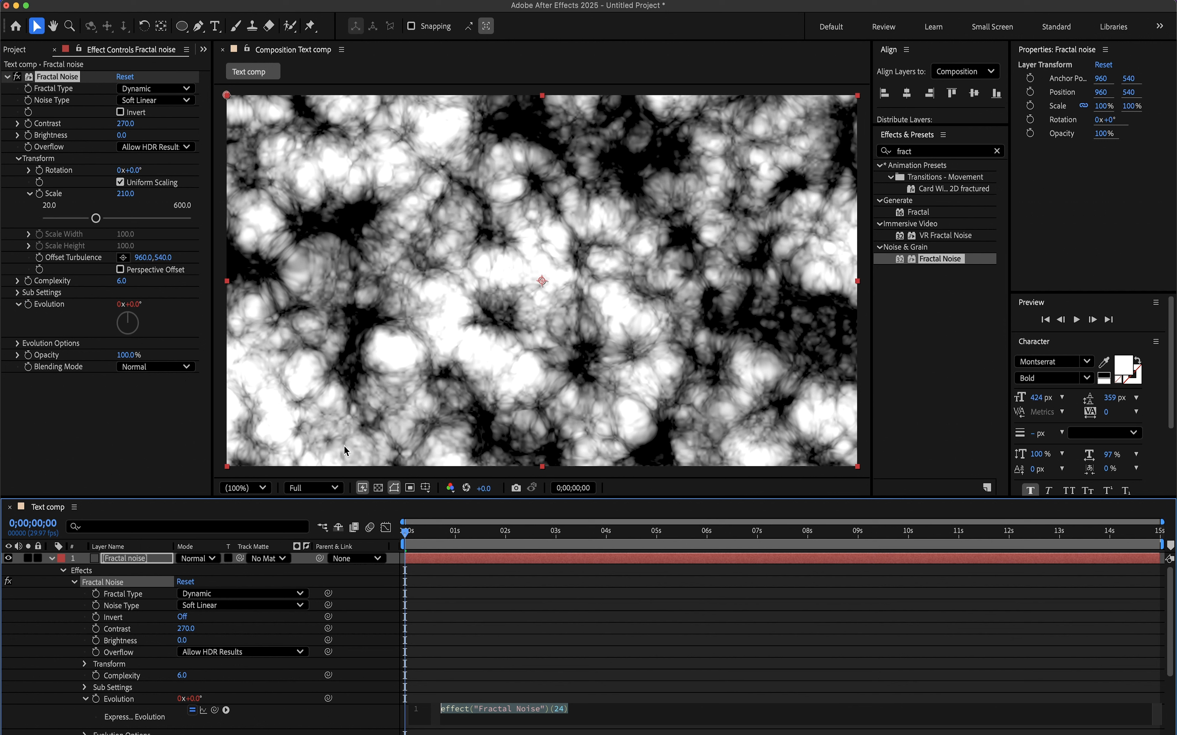
type("time")
key("Return")
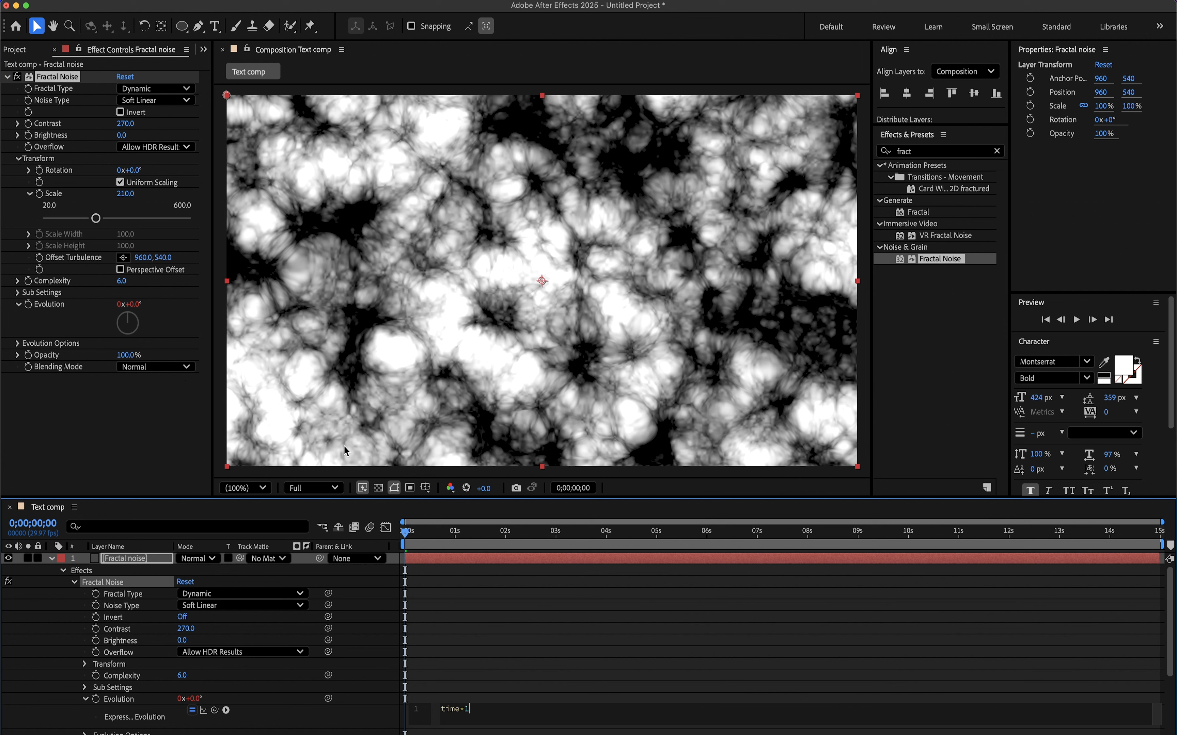
left_click(527, 673)
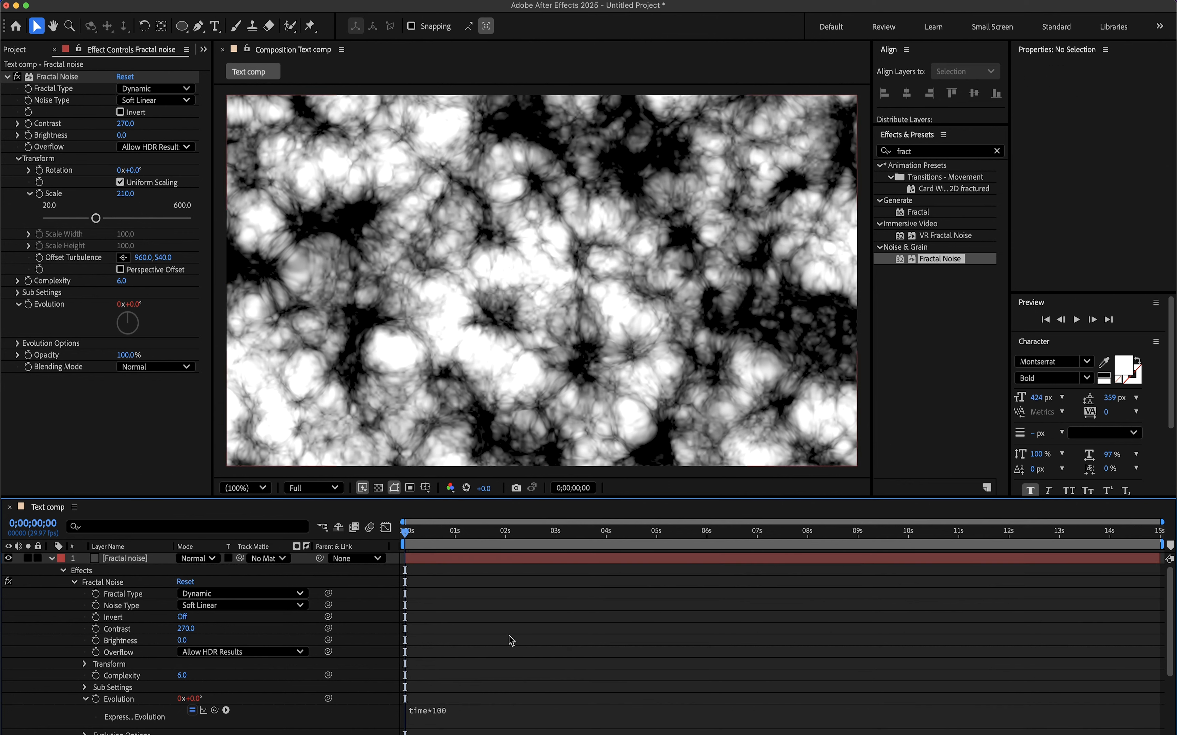
Set the composition's preview resolution to Half and play back the noise animation from the start
left_click(314, 488)
left_click(311, 548)
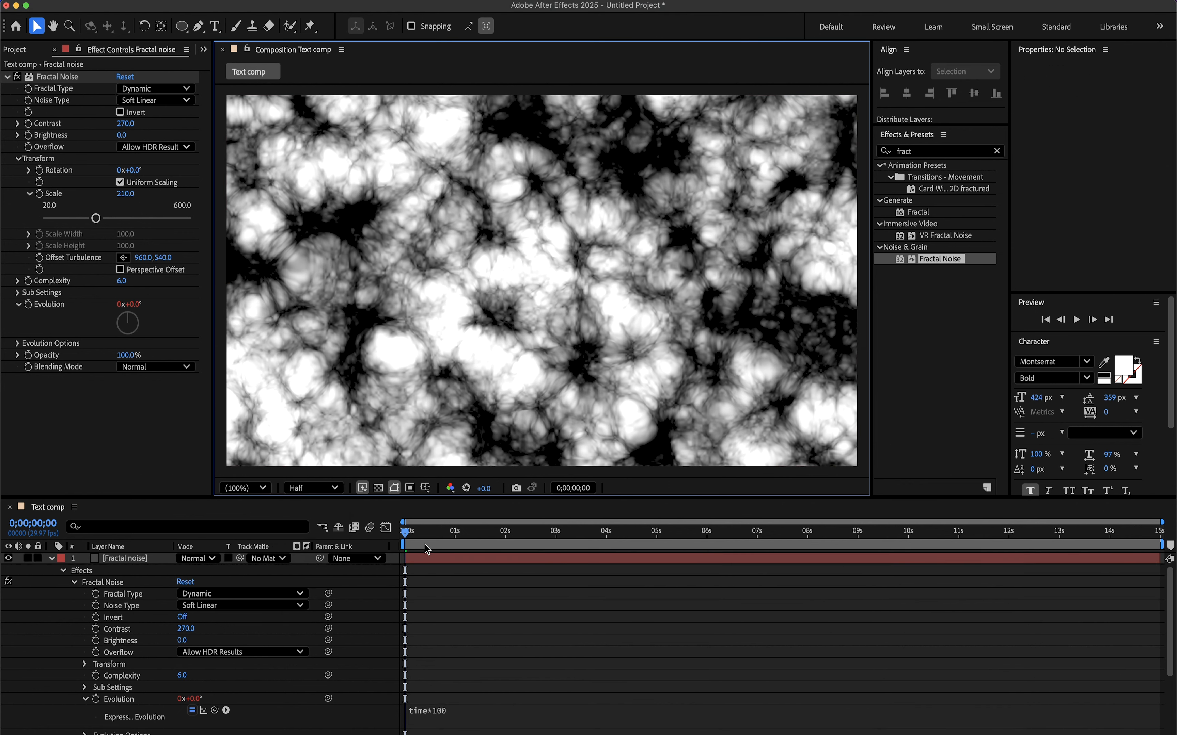
mouse_move(422, 537)
left_mouse_down()
mouse_move(447, 540)
mouse_move(418, 545)
left_mouse_up()
key("space")
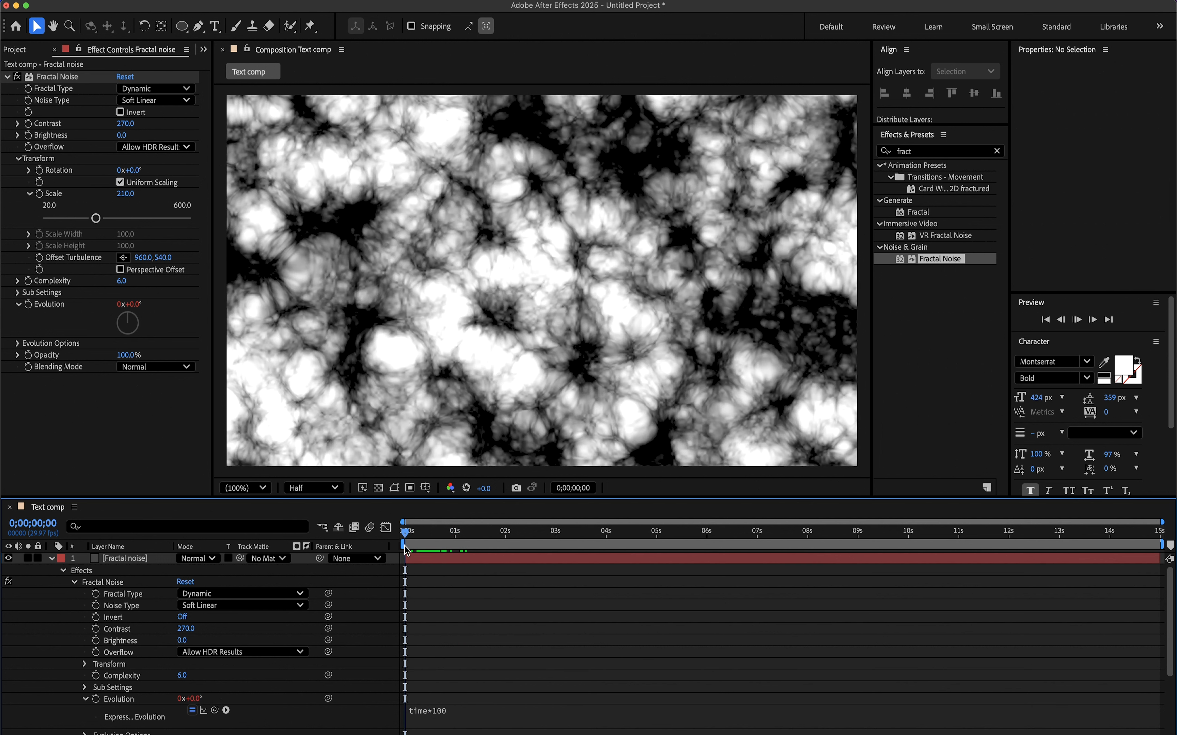
key("space")
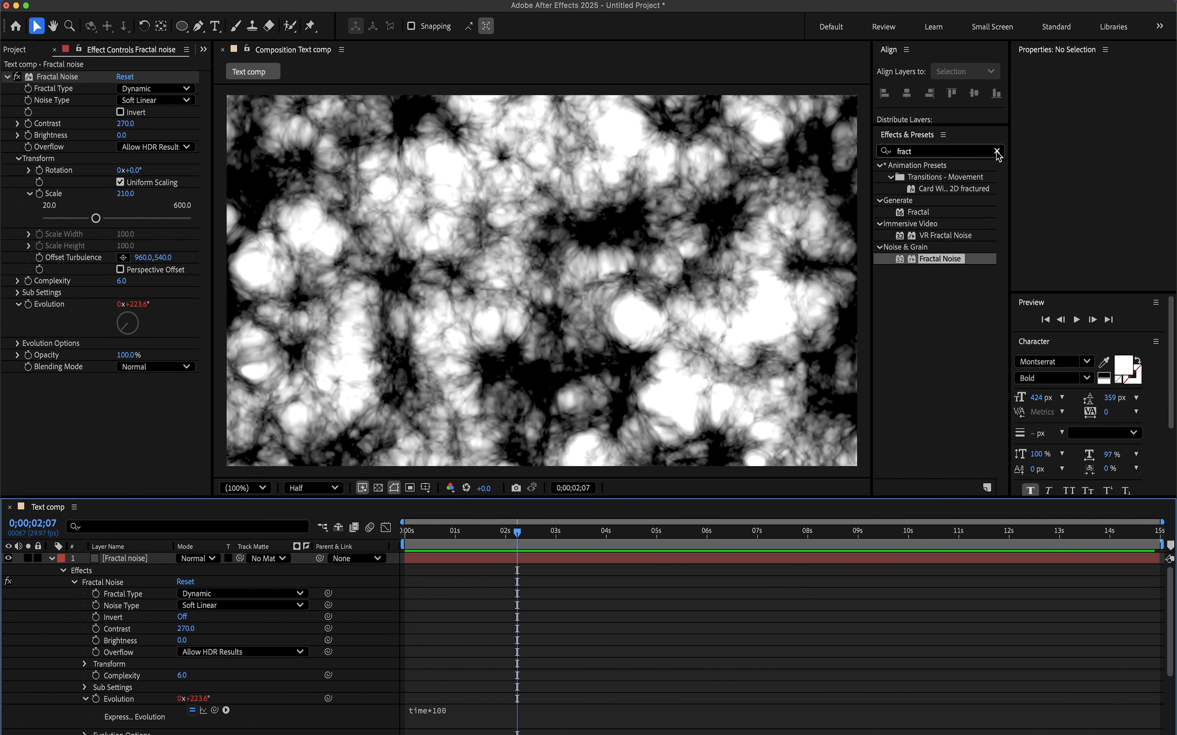
Apply Fast Box Blur to the Fractal noise layer with a blur radius of 50, and collapse the layer's properties
left_click(997, 151)
left_click(966, 155)
type("fas")
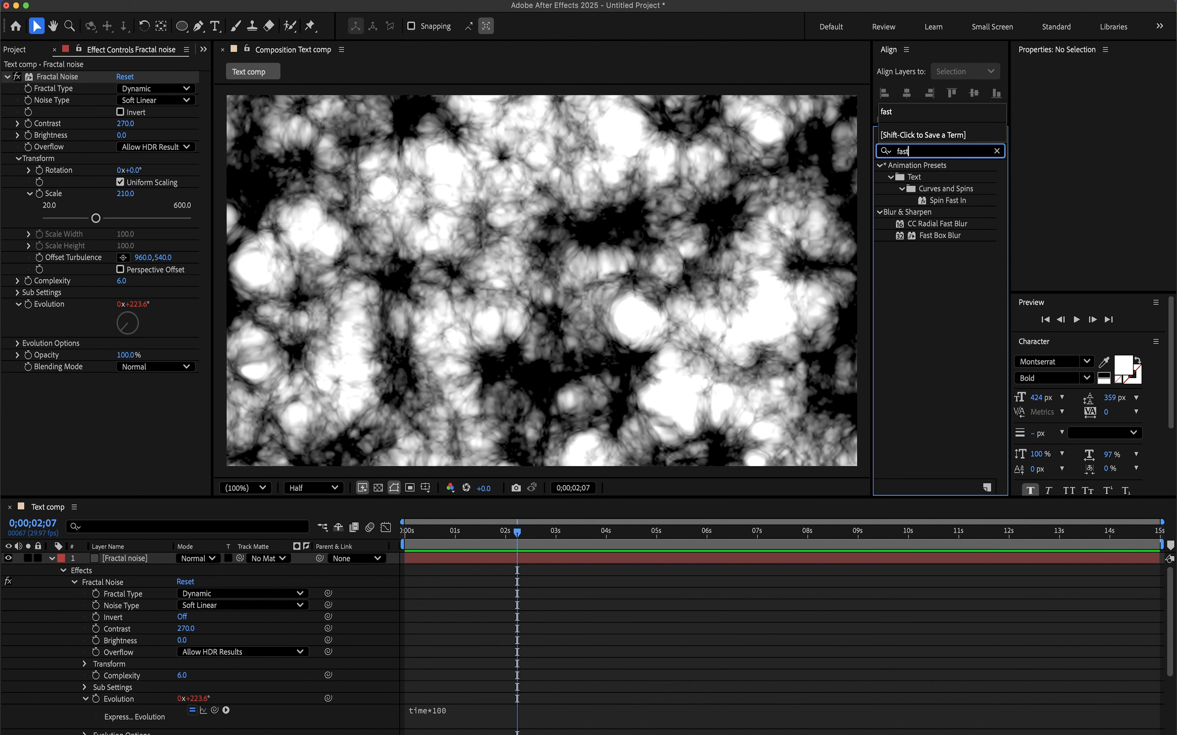
left_click_drag(956, 237, 151, 414)
left_click(122, 391)
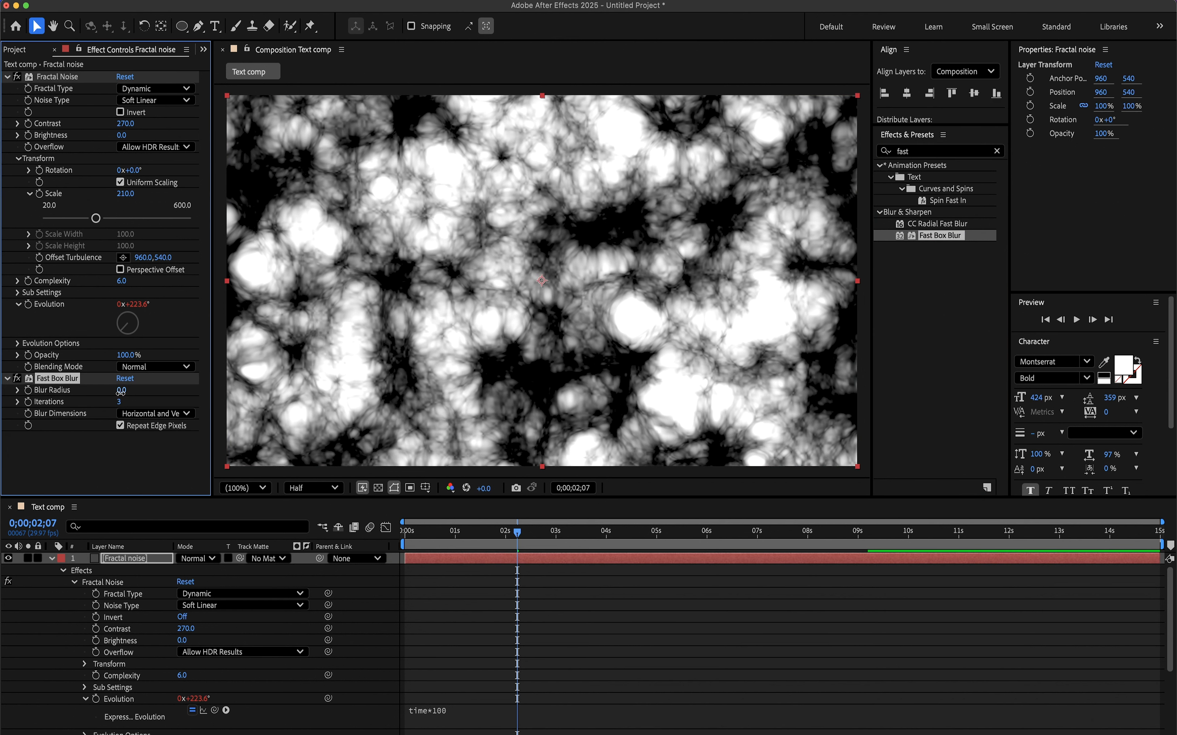
type("50")
key("Return")
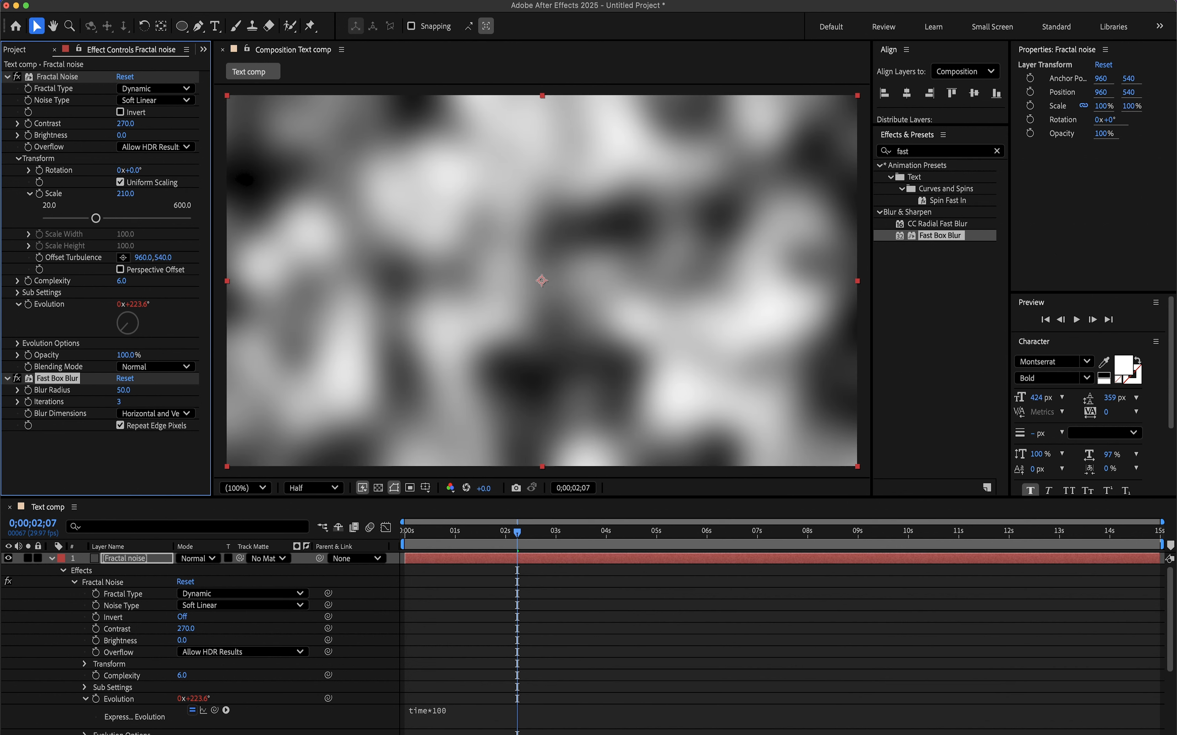
left_click(51, 559)
left_click(128, 627)
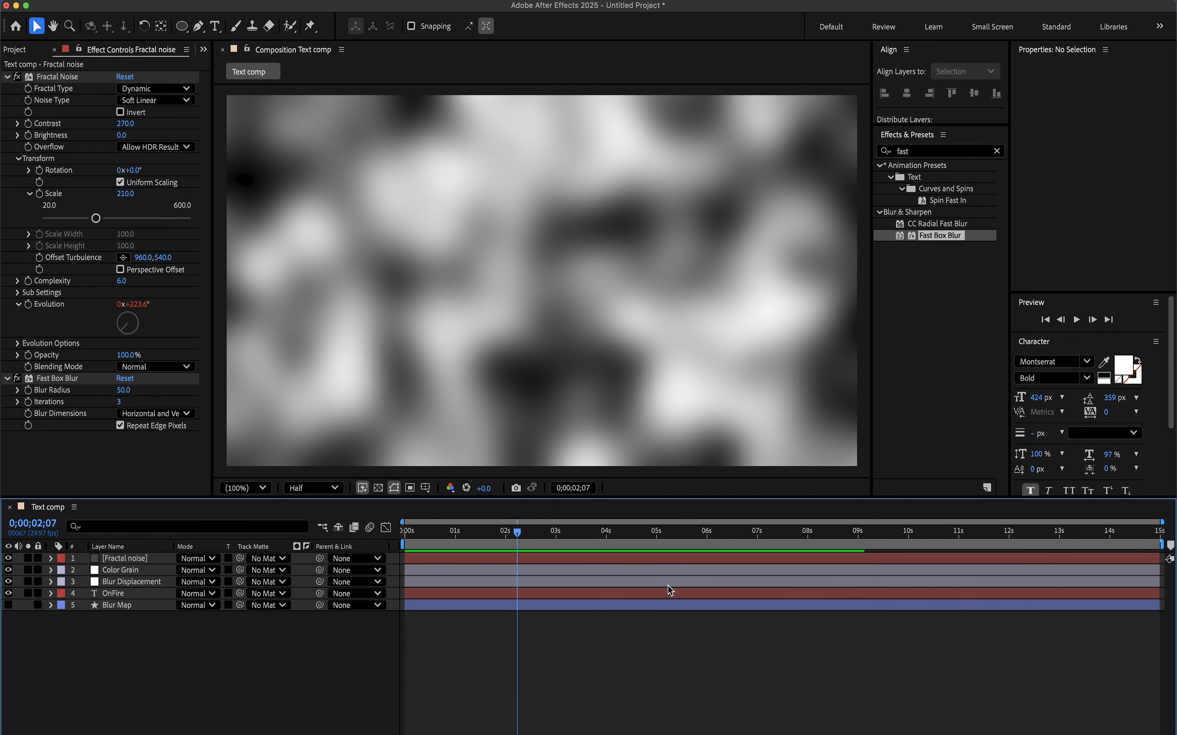
Find the Calculations effect and apply it to the Fractal noise layer
left_click(997, 151)
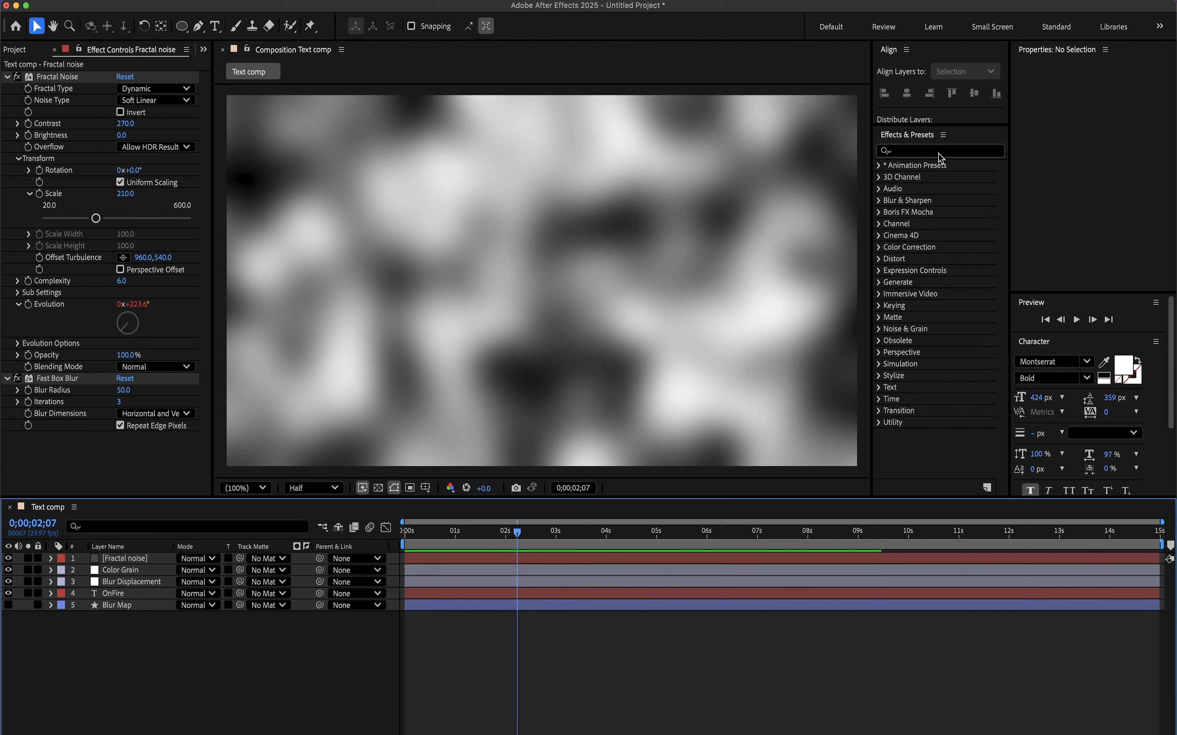
left_click(939, 153)
type("cu")
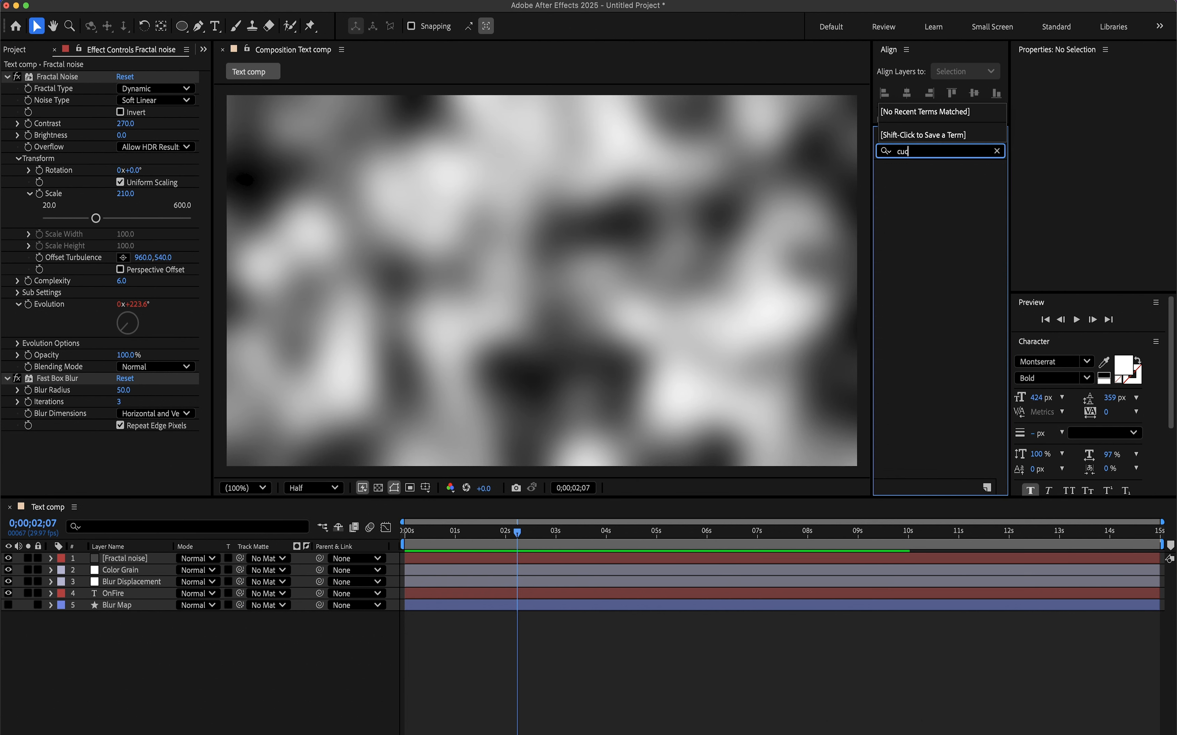
type("lc")
key("BackSpace")
left_click_drag(937, 282, 128, 559)
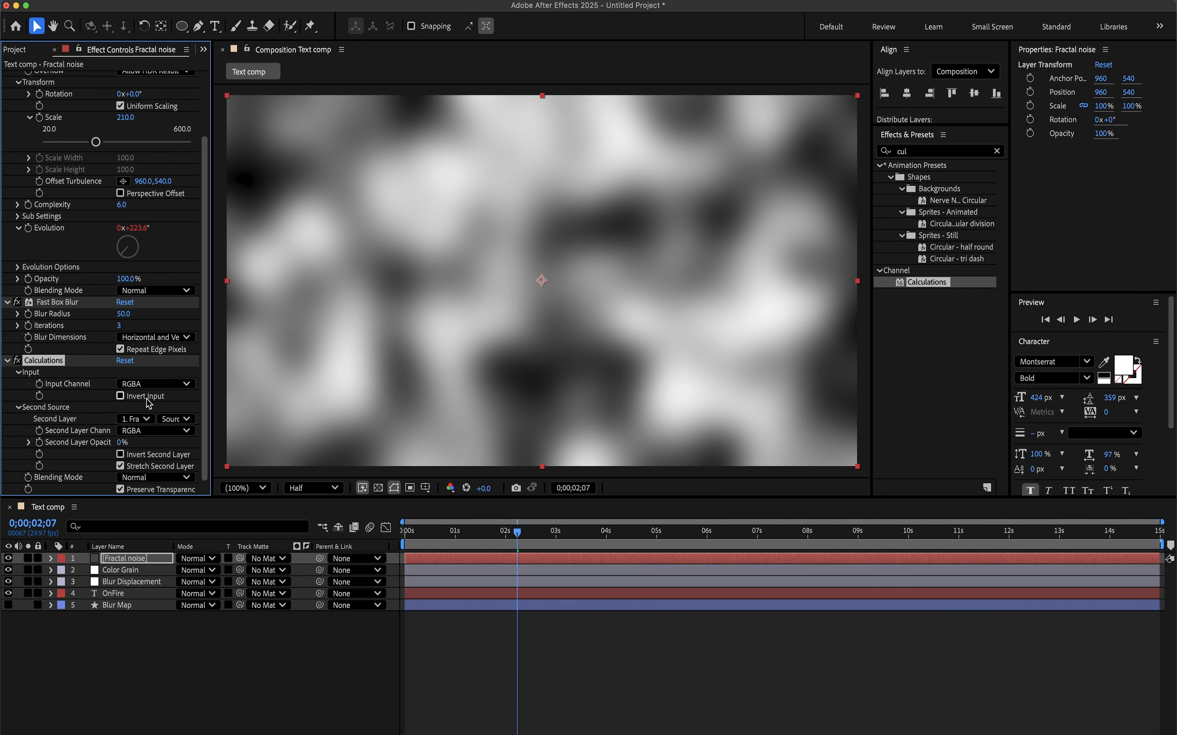
Set the Calculations effect's second layer to Blur Map, read with Effects & Masks
left_click(145, 419)
left_click(171, 517)
left_click(171, 419)
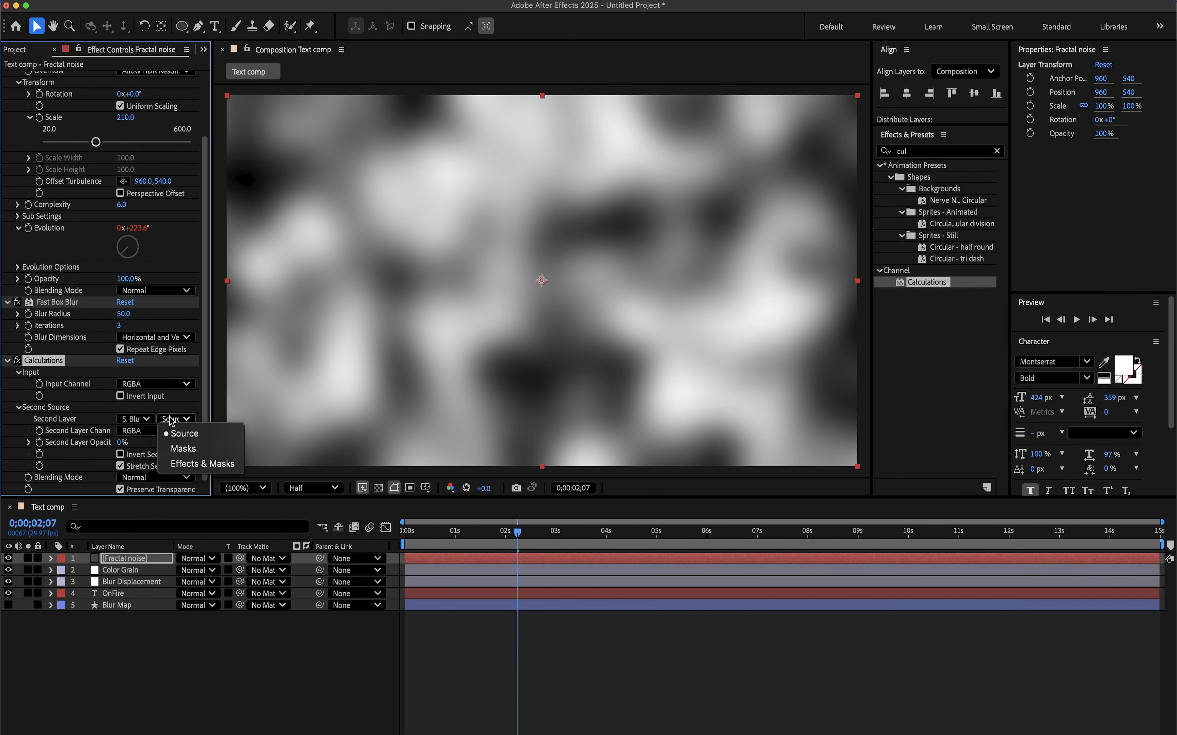
left_click(192, 463)
Set the Calculations second layer opacity to 100% and its blending mode to Multiply
left_click(121, 443)
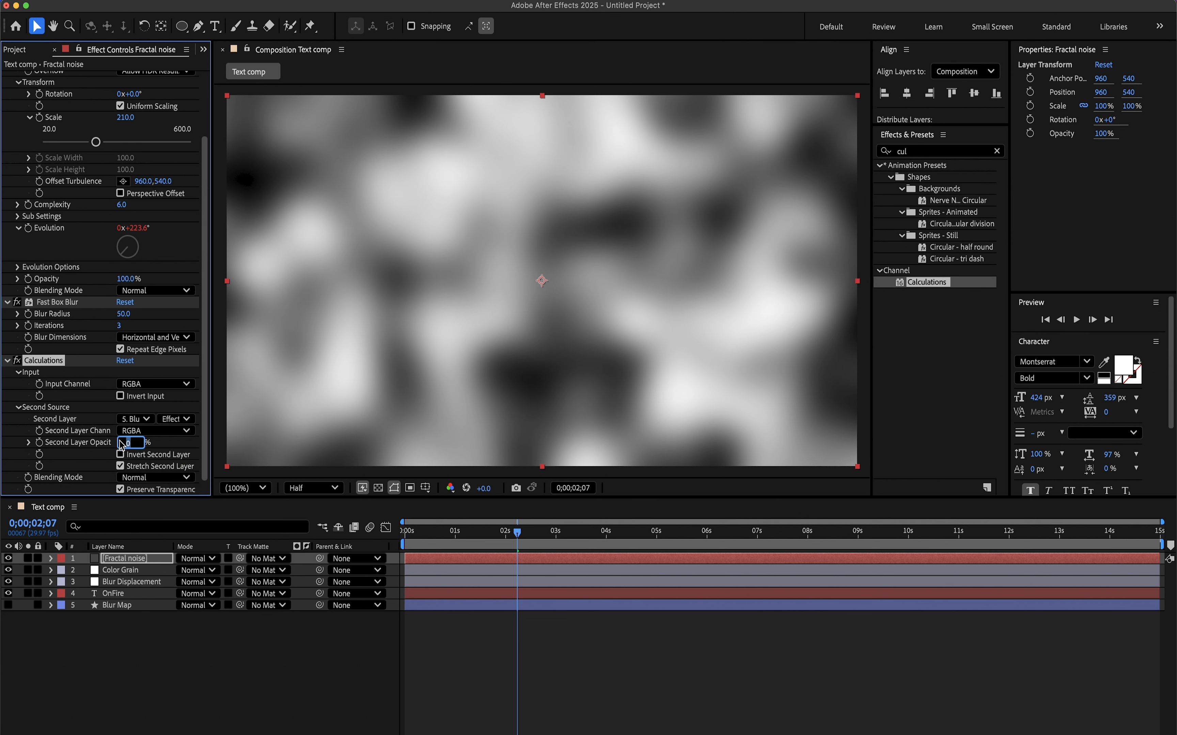
type("100")
left_click(139, 478)
left_click(166, 302)
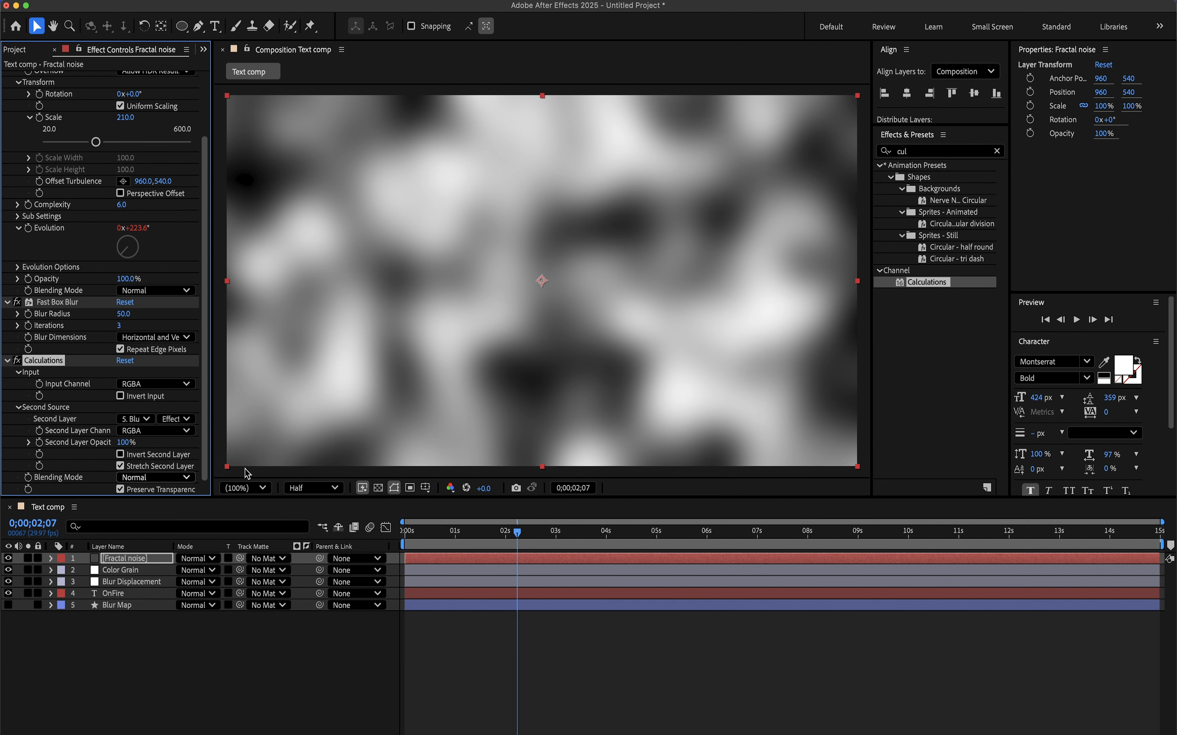
left_click(276, 629)
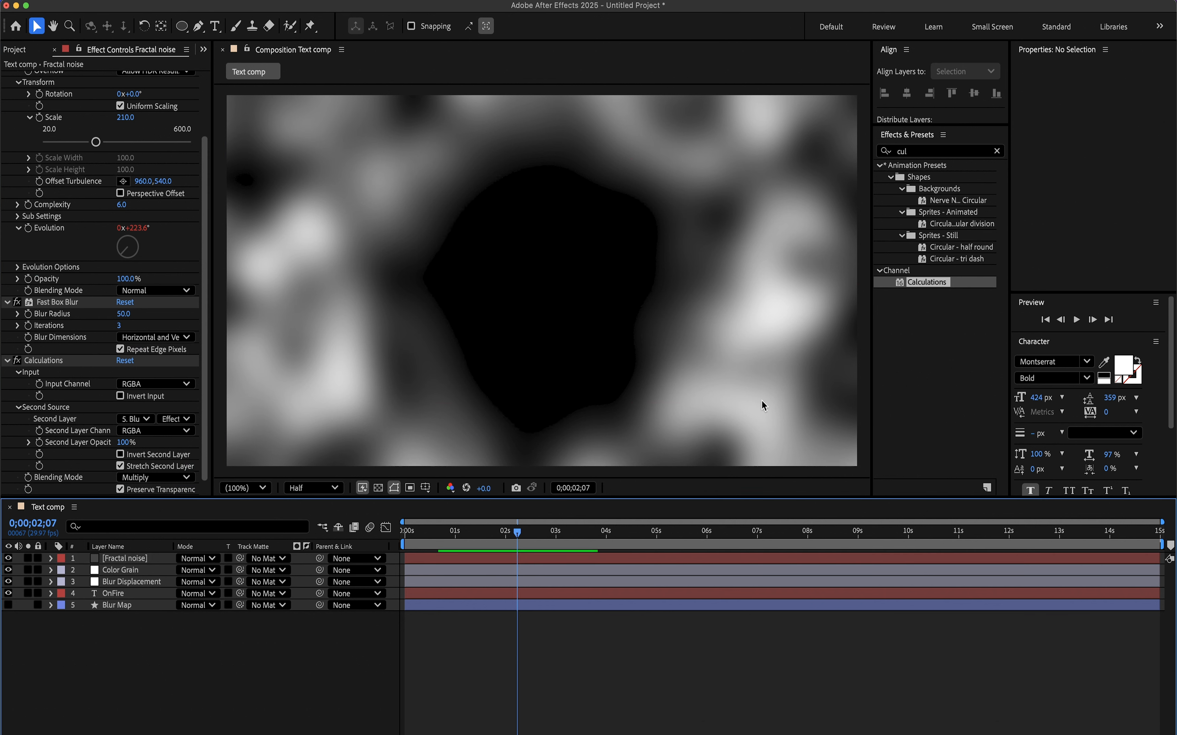
Apply the Tint effect to the Fractal noise layer and map black to a gray of 50% brightness
left_click(947, 152)
left_click_drag(945, 152, 889, 150)
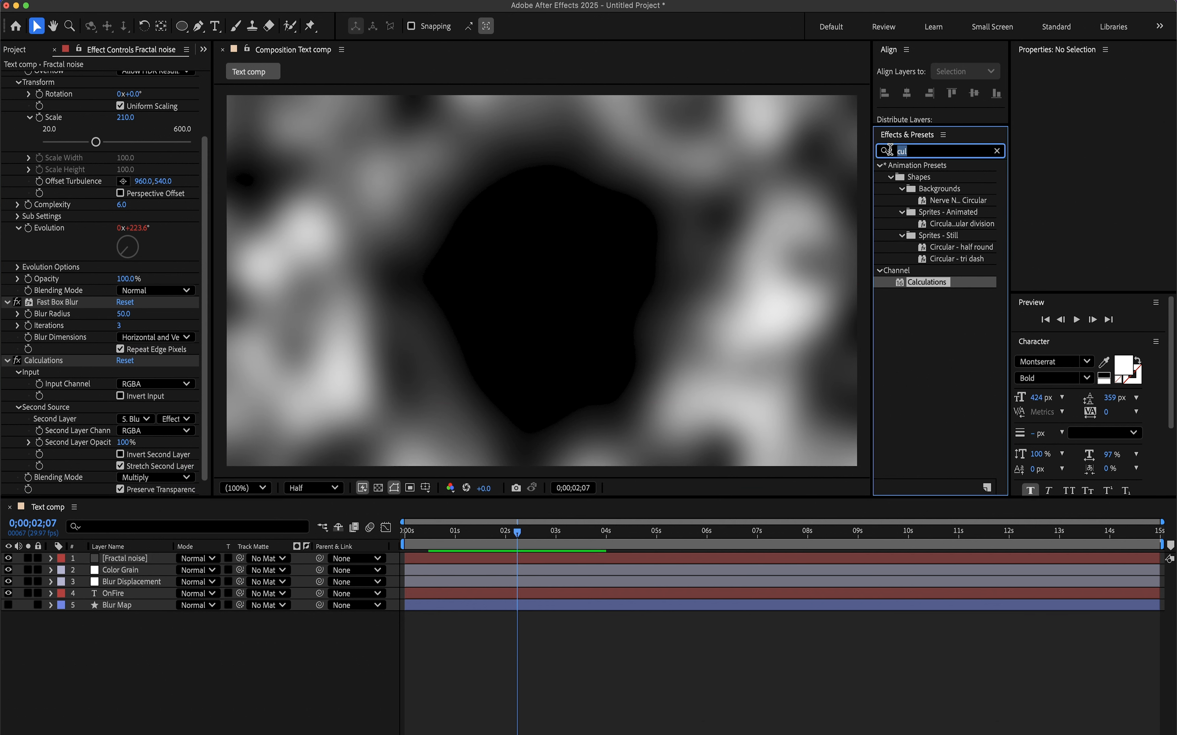
type("tint")
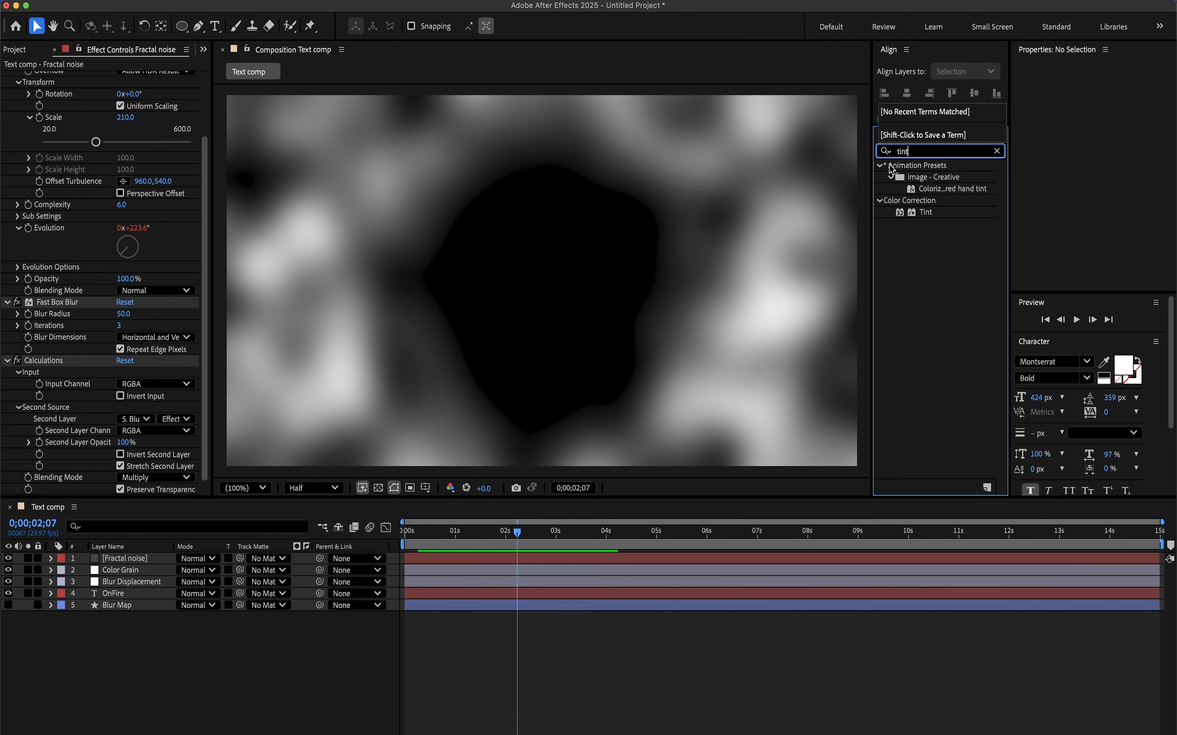
left_click_drag(927, 218, 121, 560)
left_click(123, 454)
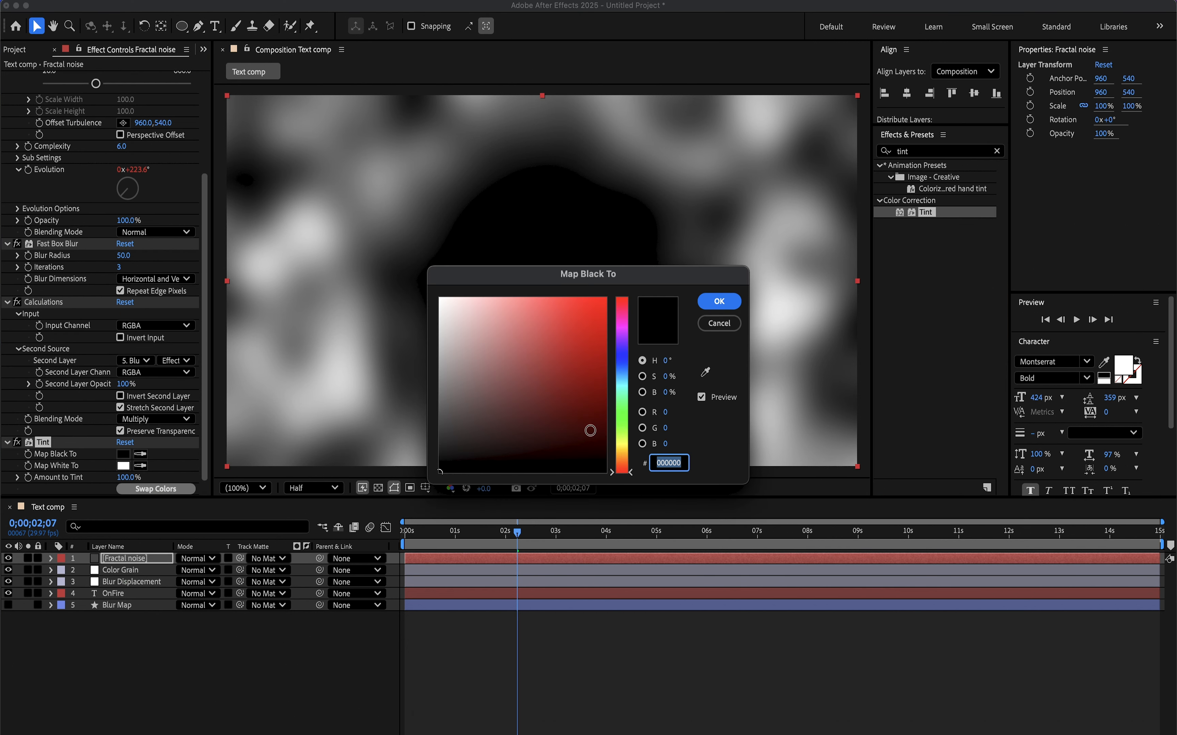
left_click(666, 393)
type("50")
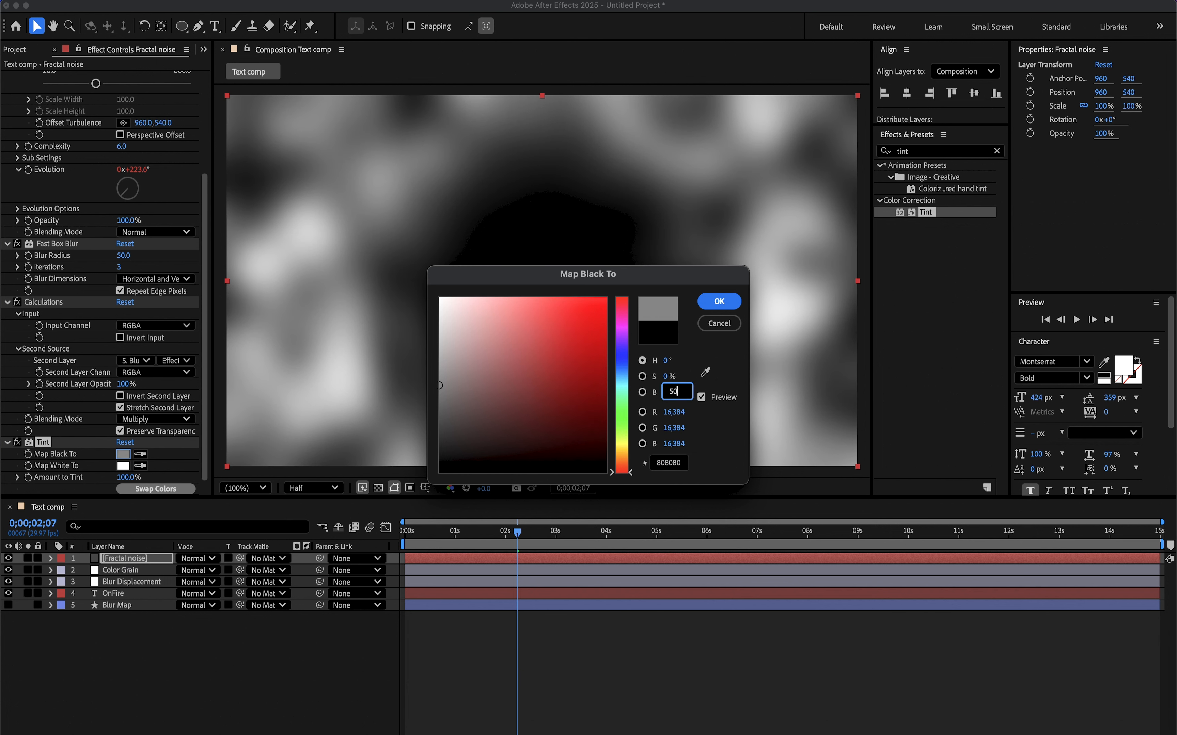
key("Return")
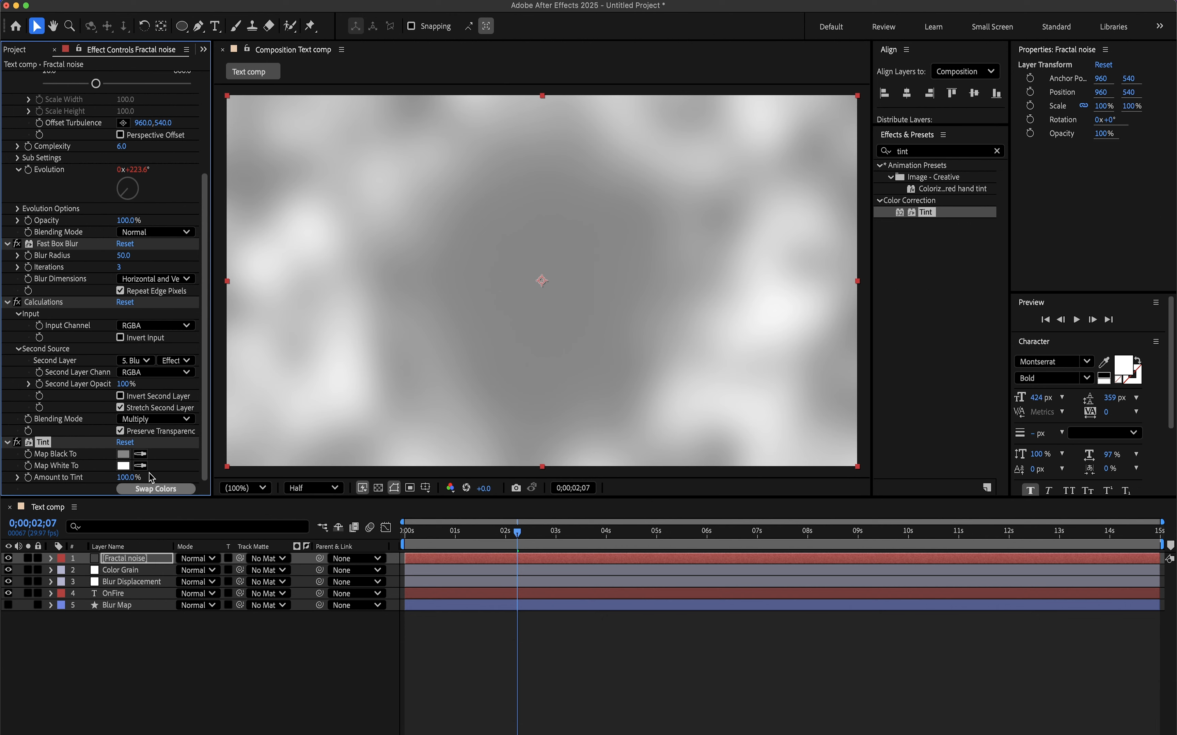
Move the Fractal noise layer below Blur Map in the layer stack and hide it
left_click_drag(111, 564, 116, 625)
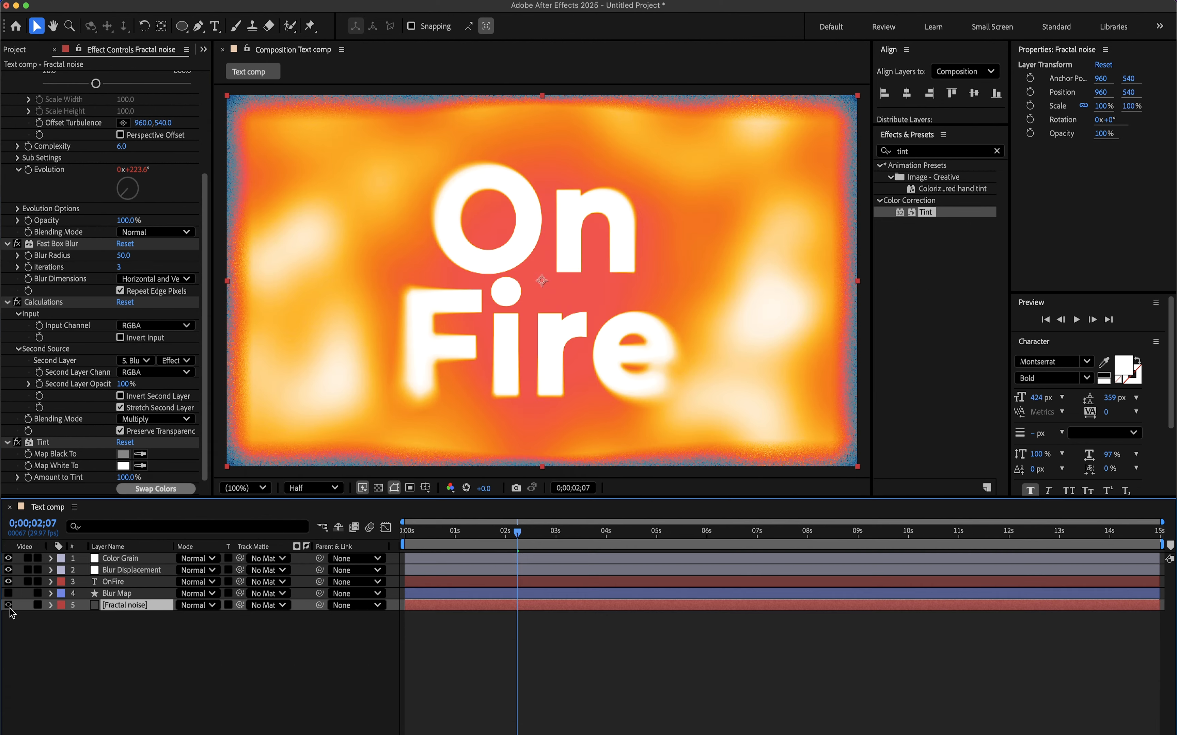
left_click(9, 606)
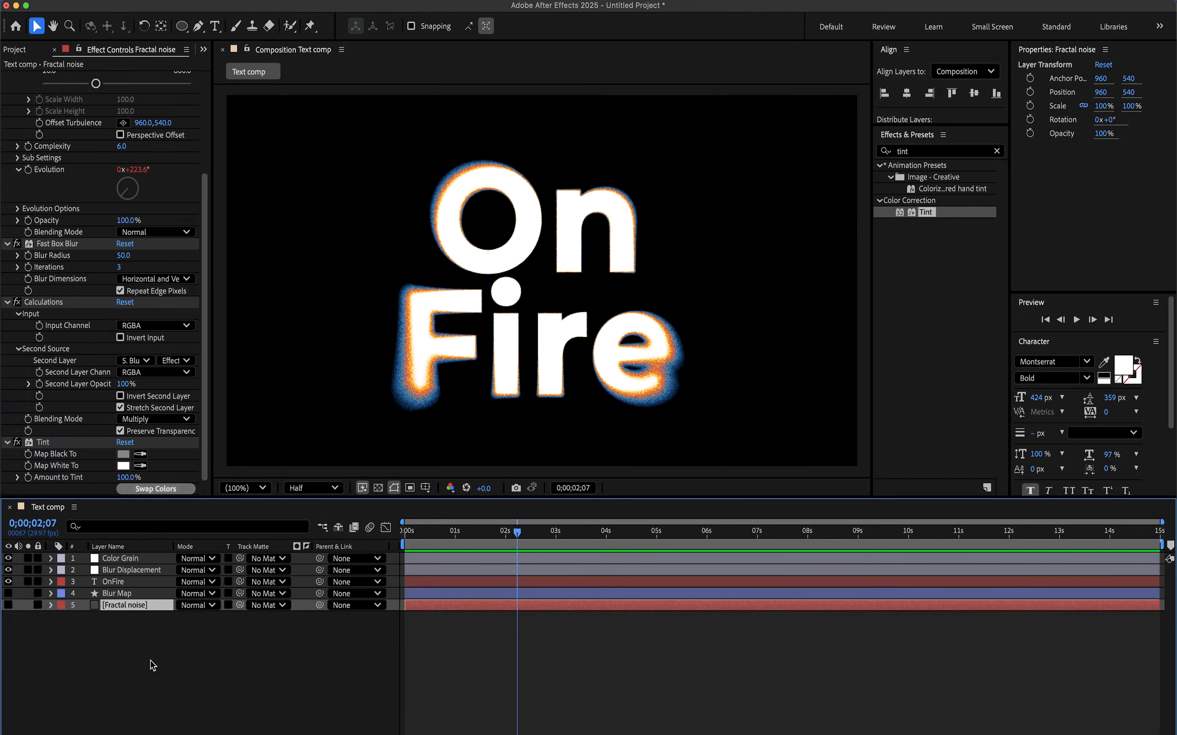
left_click(152, 665)
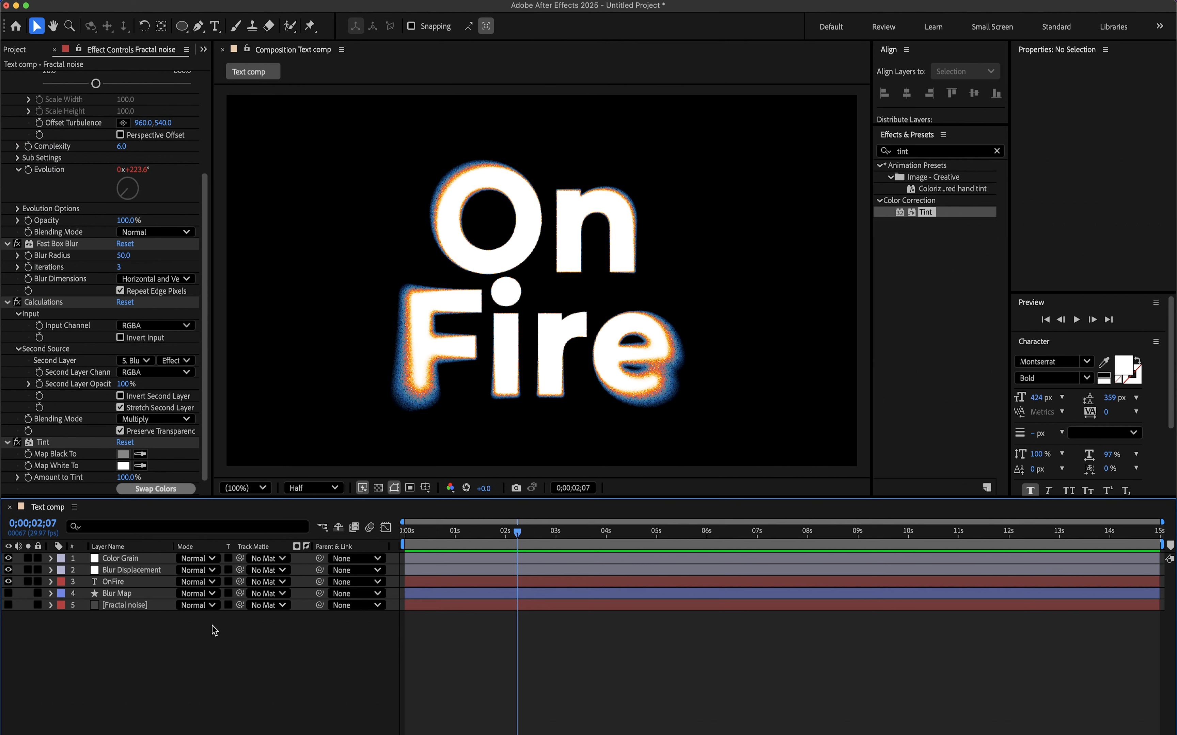
Apply the Displacement Map effect to the Blur Displacement layer and choose the Fractal noise layer as its map
left_click(891, 153)
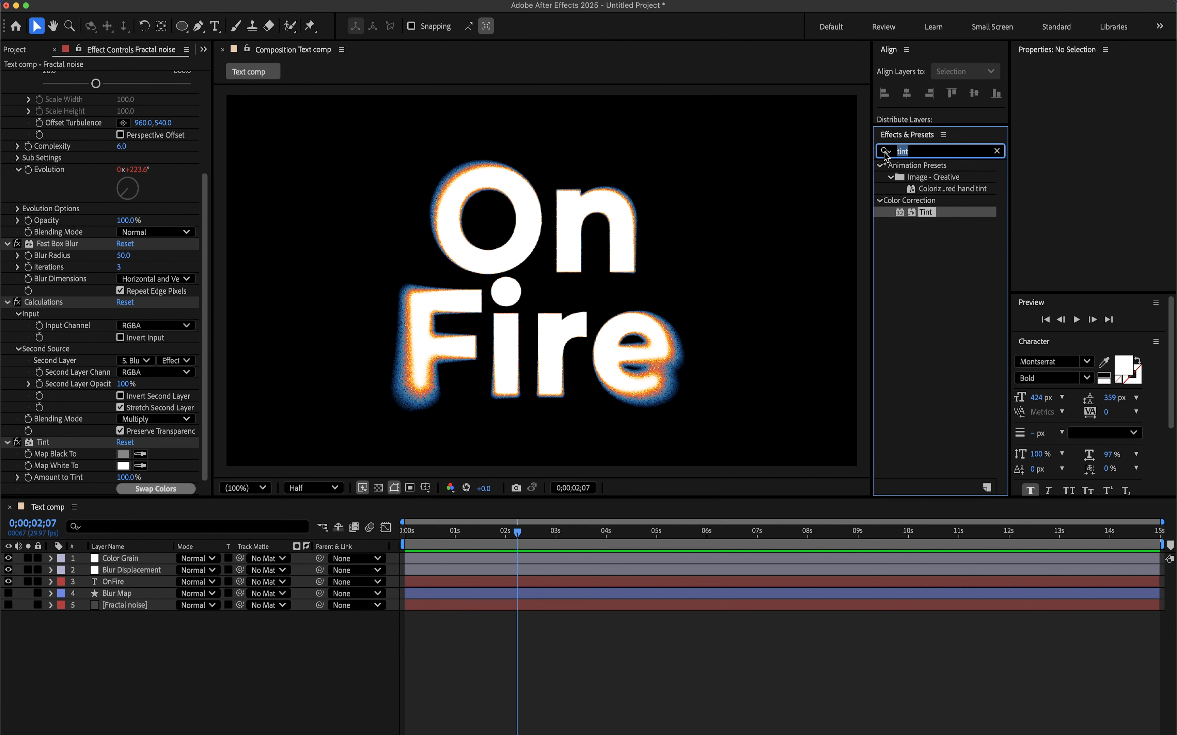
type("dis")
type("p")
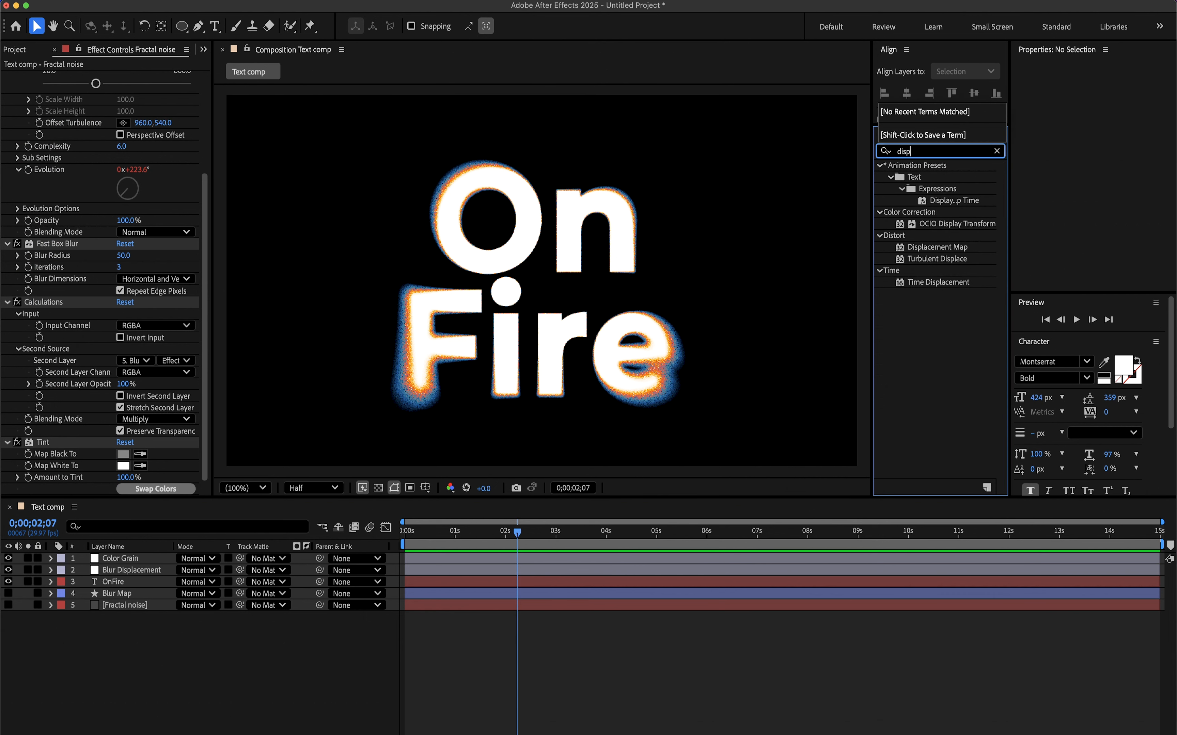
left_click_drag(947, 245, 166, 572)
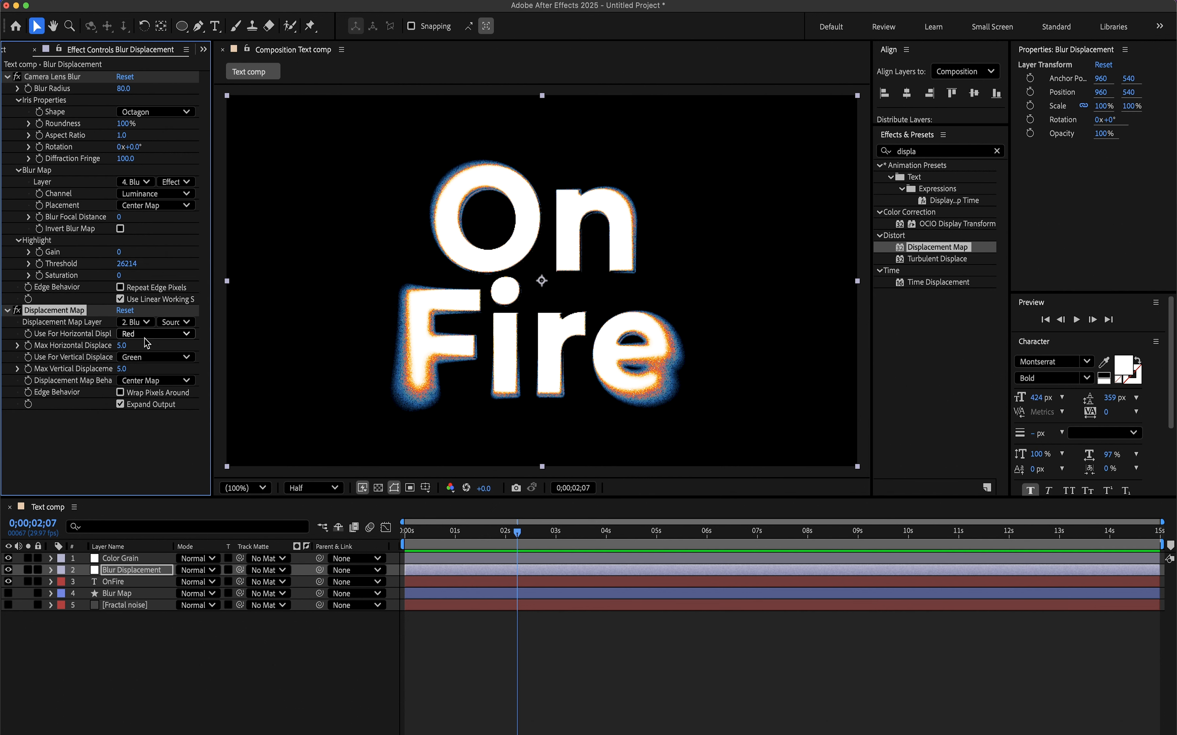
left_click(139, 323)
left_click(159, 419)
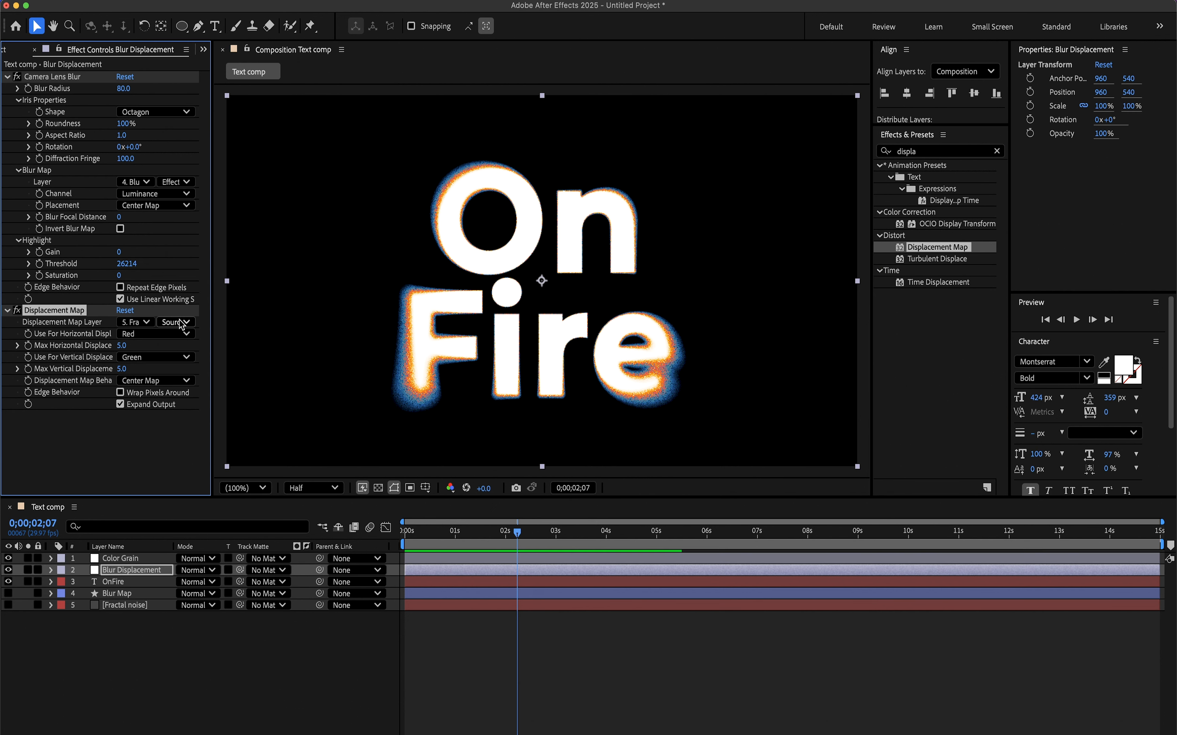
Make the Displacement Map read the map layer's Effects & Masks and displace horizontally by Luminance with a maximum of 100
left_click(175, 322)
left_click(194, 370)
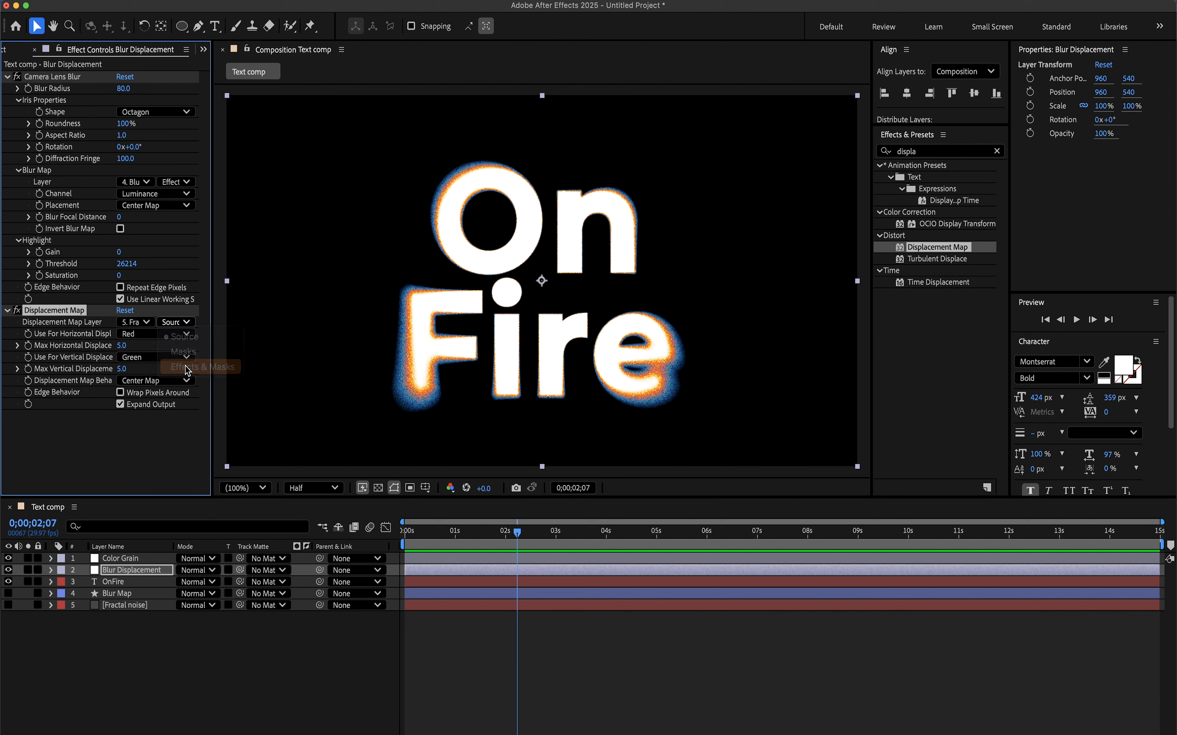
left_click(150, 334)
left_click(166, 411)
left_click(124, 344)
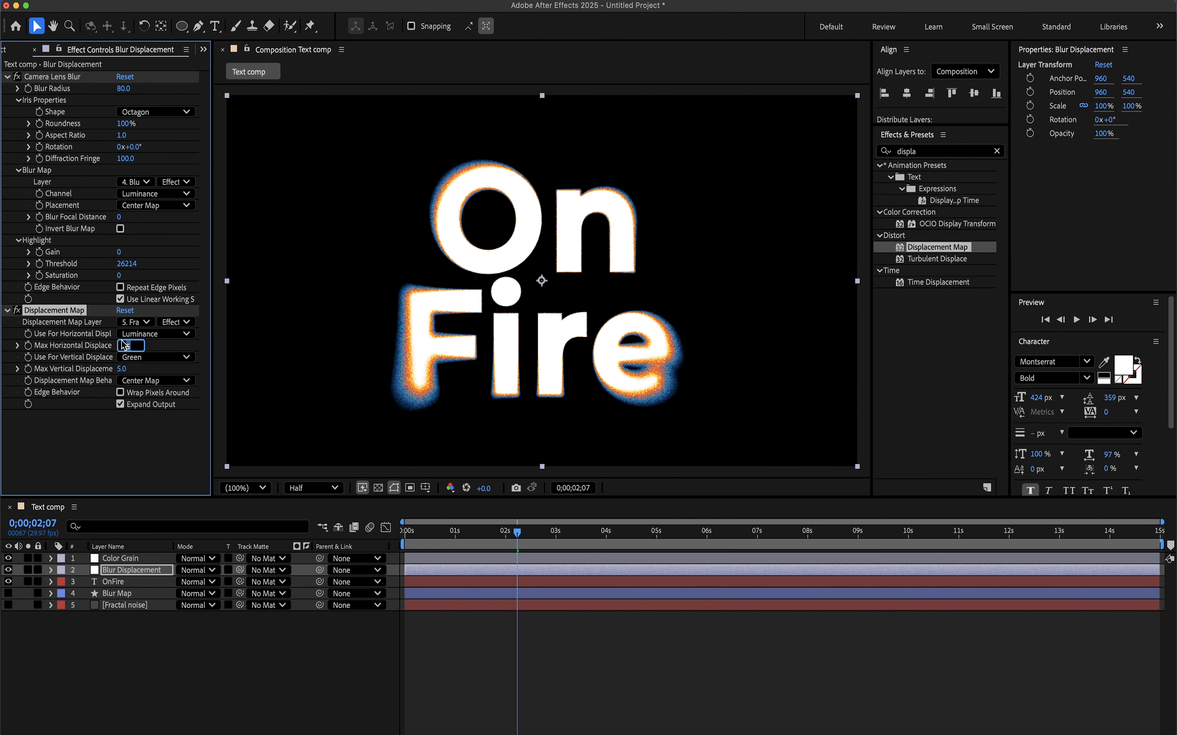
key("Return")
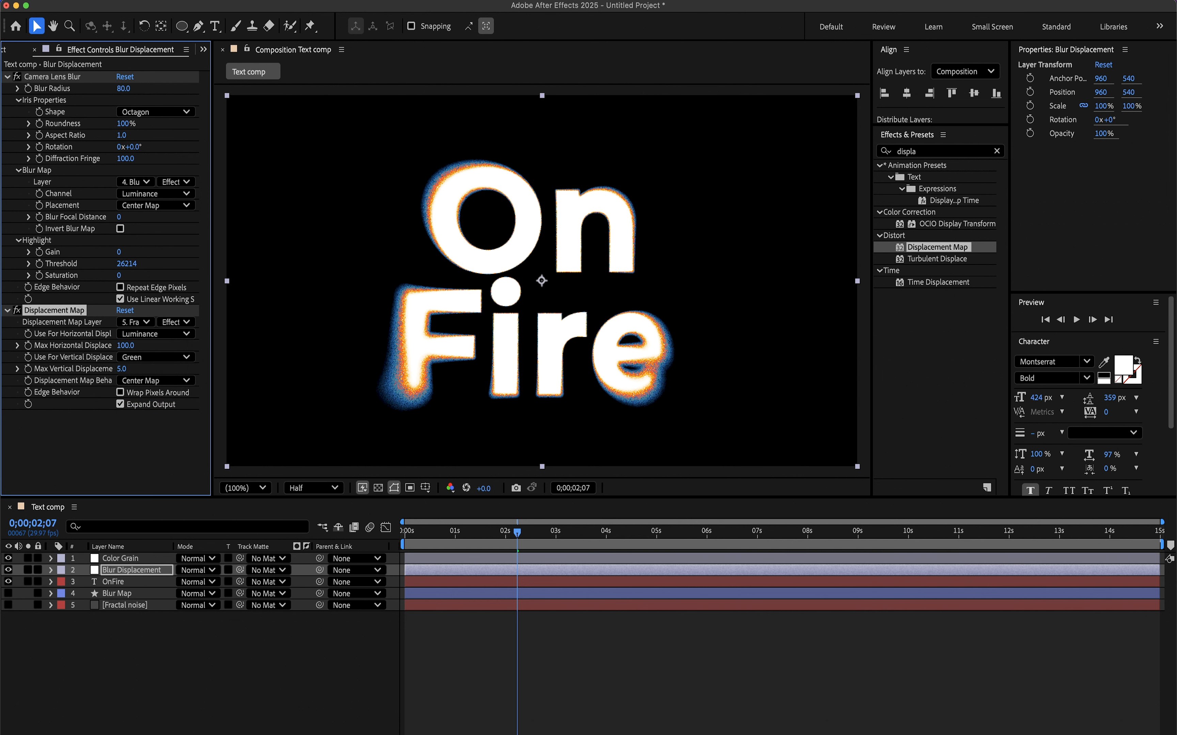
Set the Displacement Map's vertical displacement to use Luminance with a maximum of 100
left_click(133, 358)
left_click(154, 432)
left_click(122, 368)
key("Return")
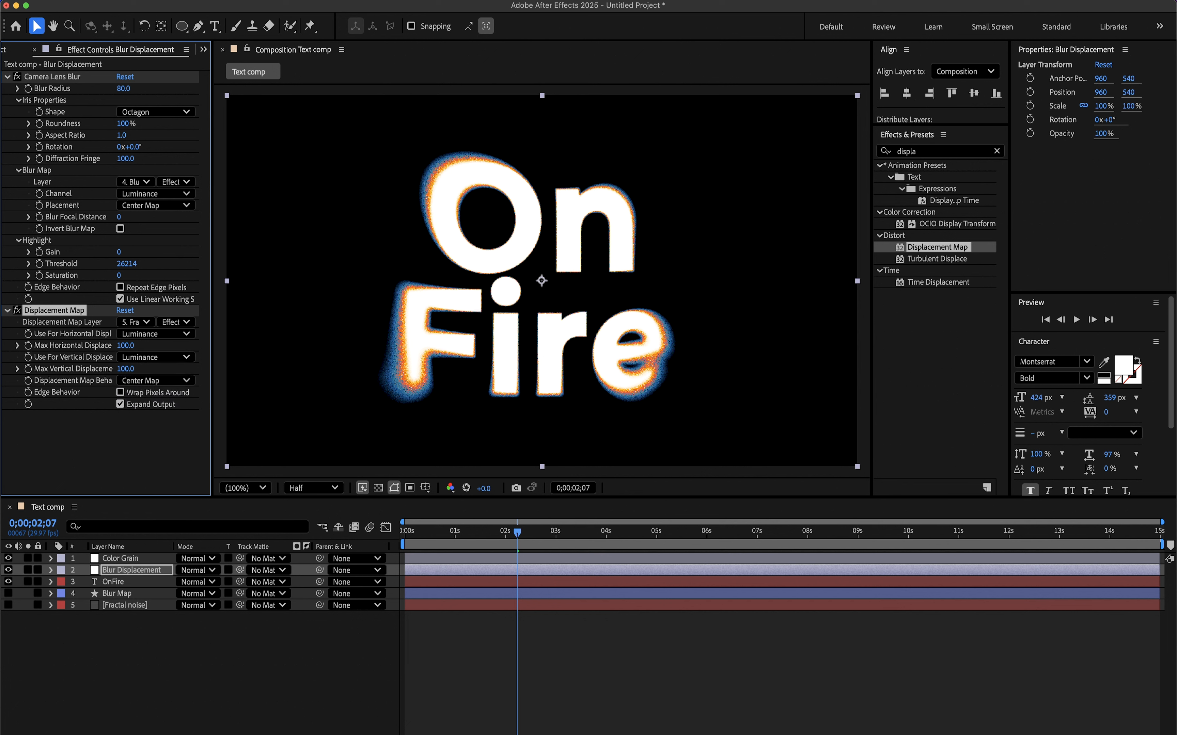
left_click(237, 648)
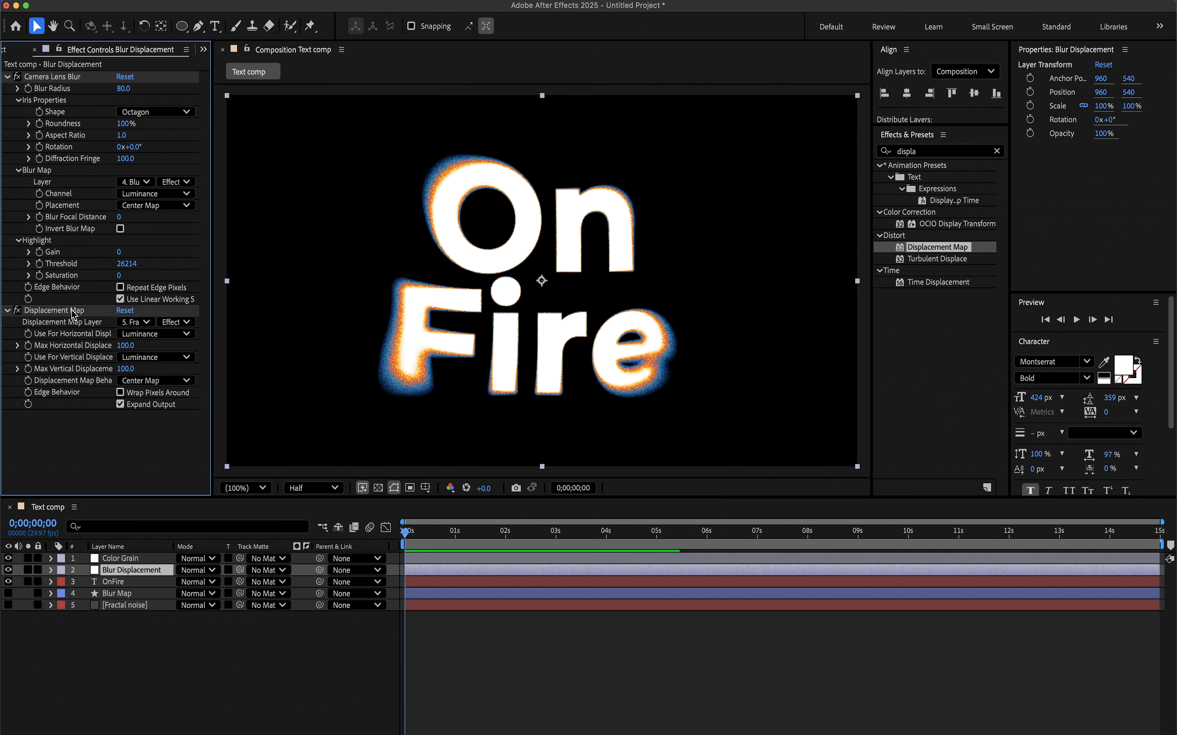
Duplicate the Displacement Map effect on the Blur Displacement layer
left_click(71, 311)
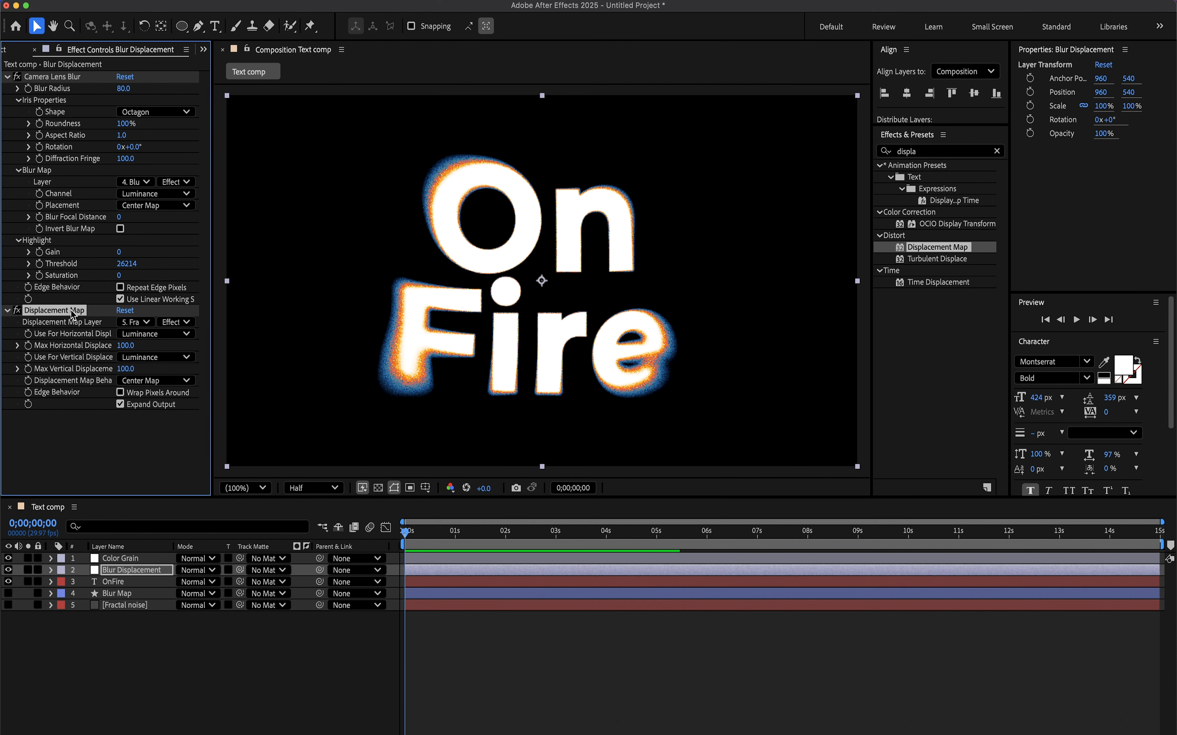
left_click(136, 322)
left_click(188, 325)
left_click(187, 323)
left_click(187, 324)
key("super+d")
Set the duplicated Displacement Map's maximum horizontal and vertical displacement to -100 each
left_click(128, 431)
left_click(127, 431)
left_click(128, 431)
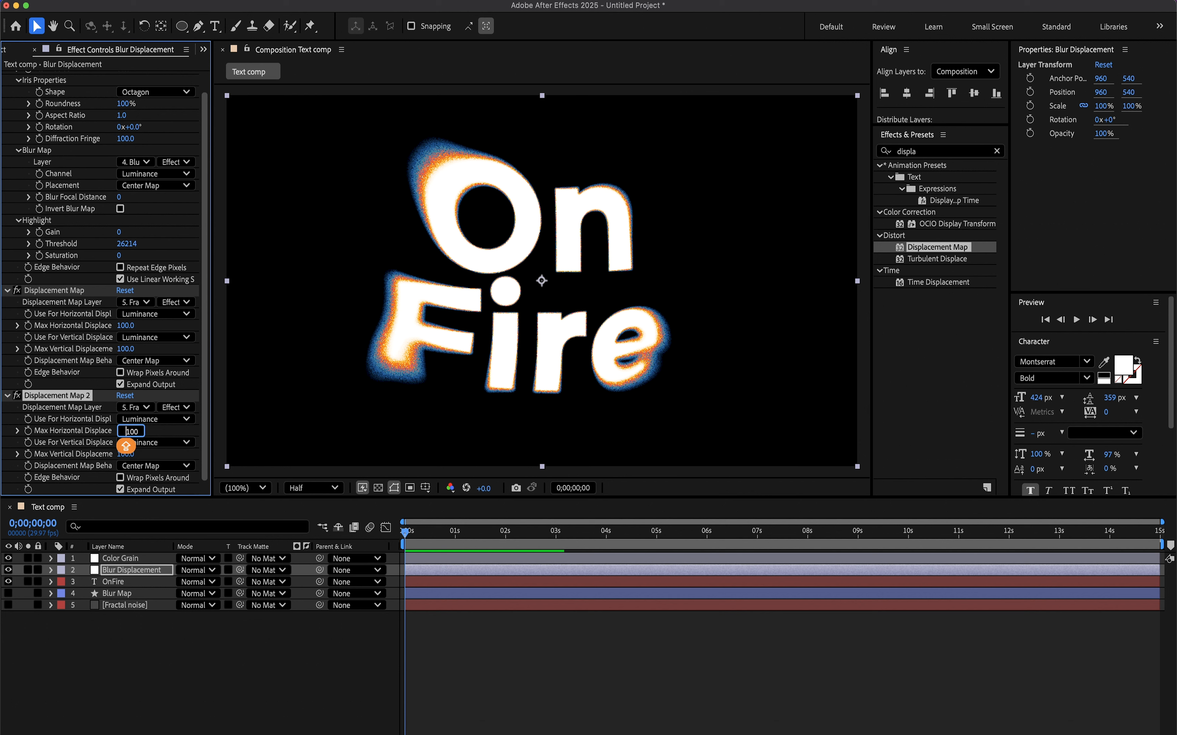
type("-")
key("Return")
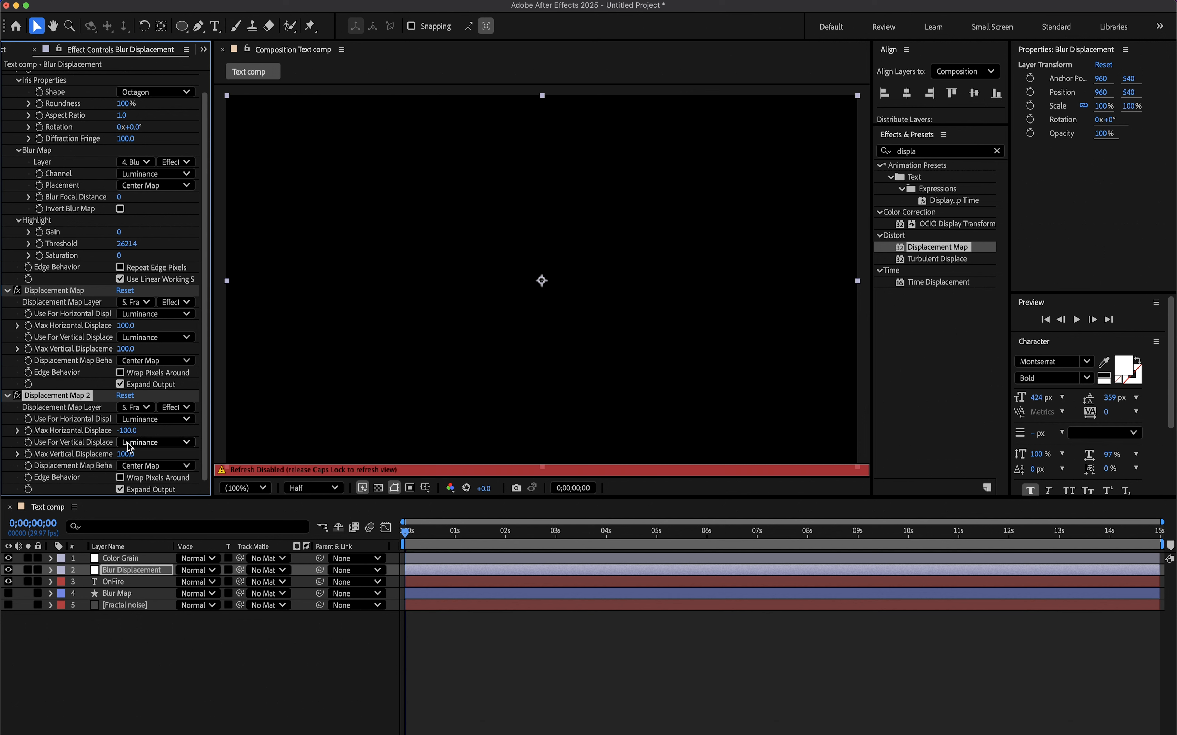
left_click(122, 454)
left_click(128, 455)
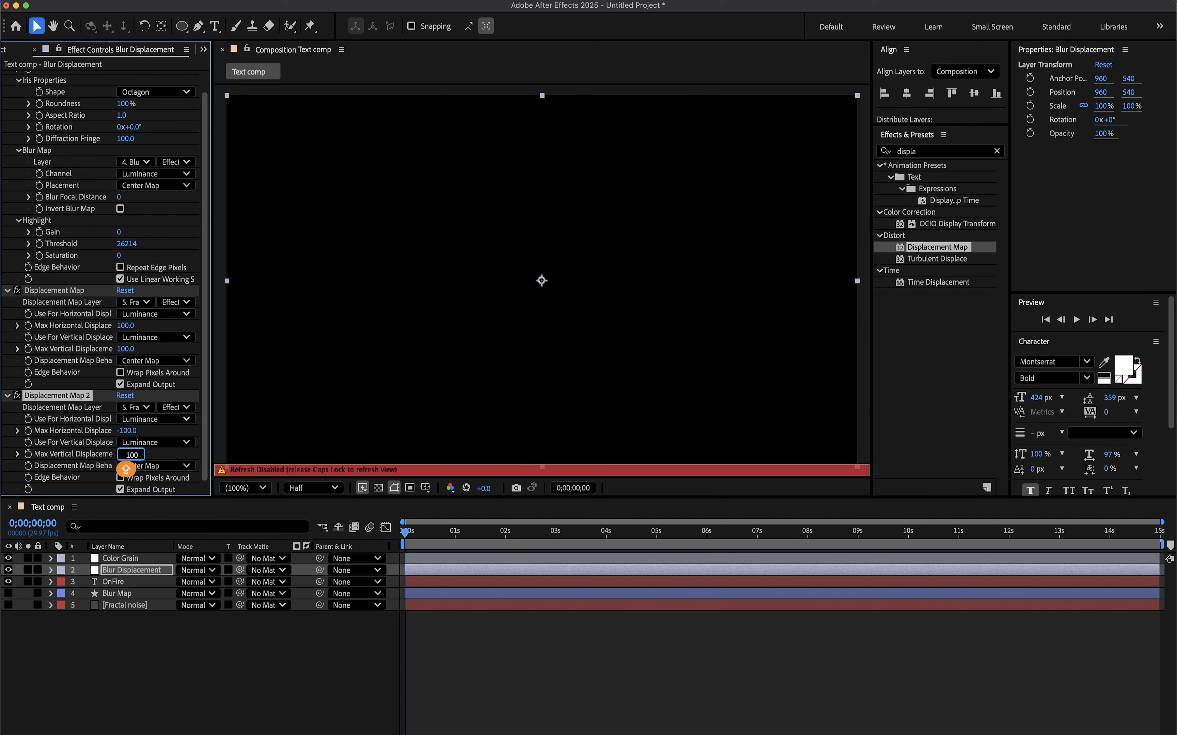
key("Caps_Lock")
type("-")
key("Return")
left_click(226, 651)
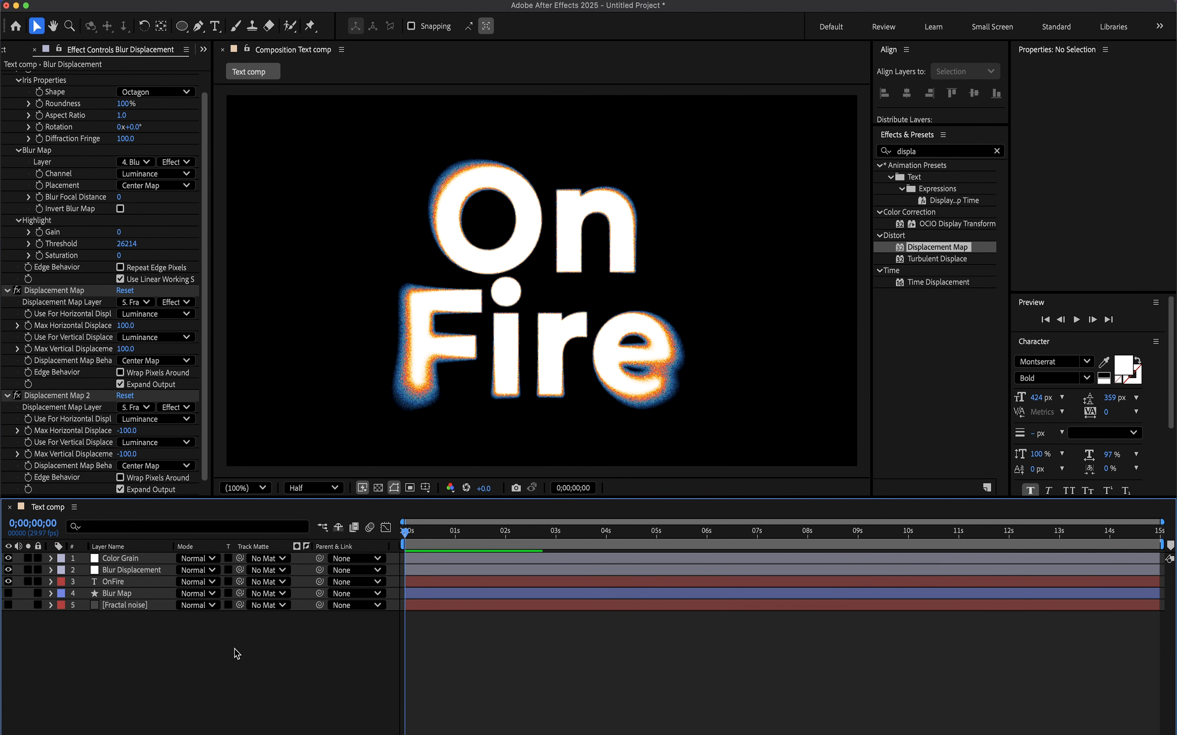
Add a new adjustment layer above all the other layers and name it GLOW
right_click(227, 654)
mouse_move(332, 570)
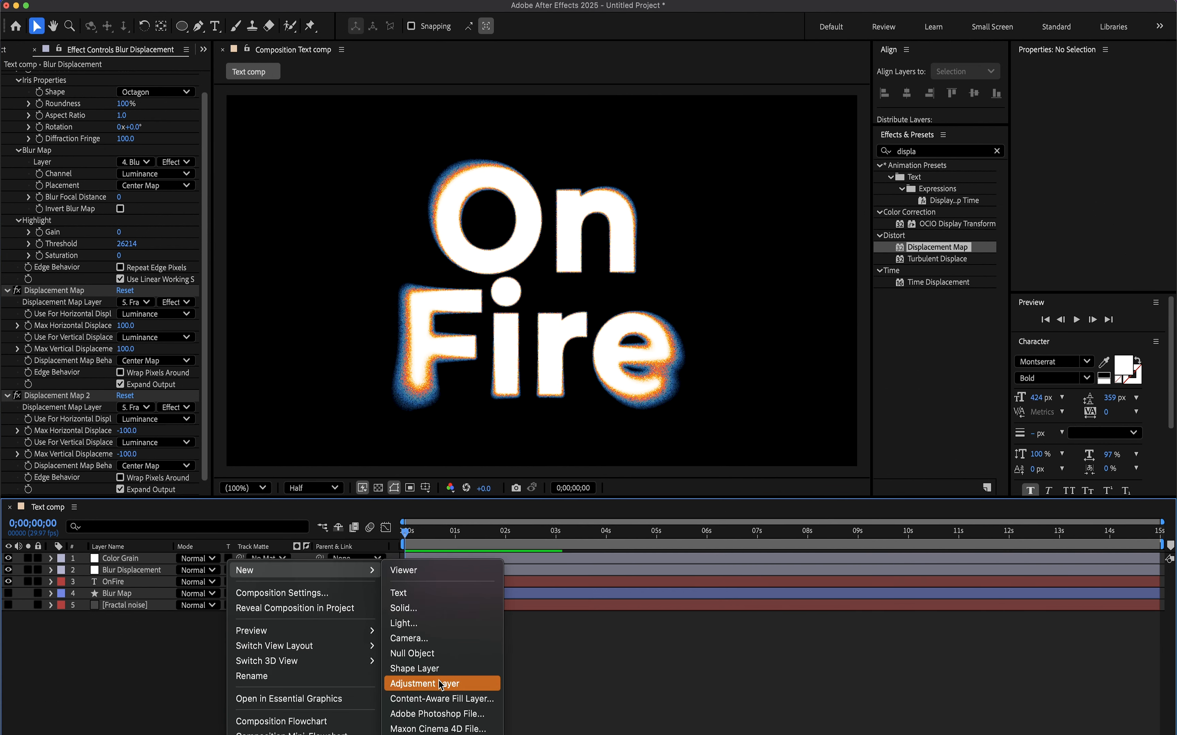
left_click(439, 683)
key("Caps_Lock")
right_click(117, 557)
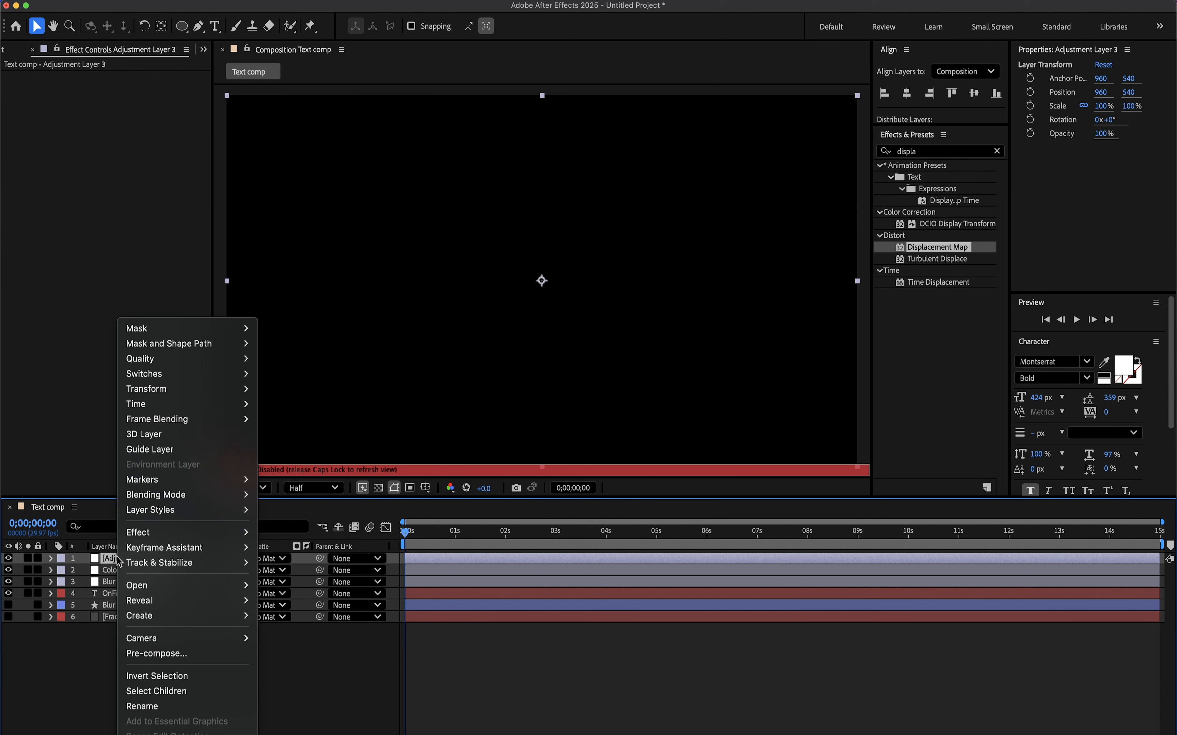
left_click(170, 706)
type("GLOW")
key("Return")
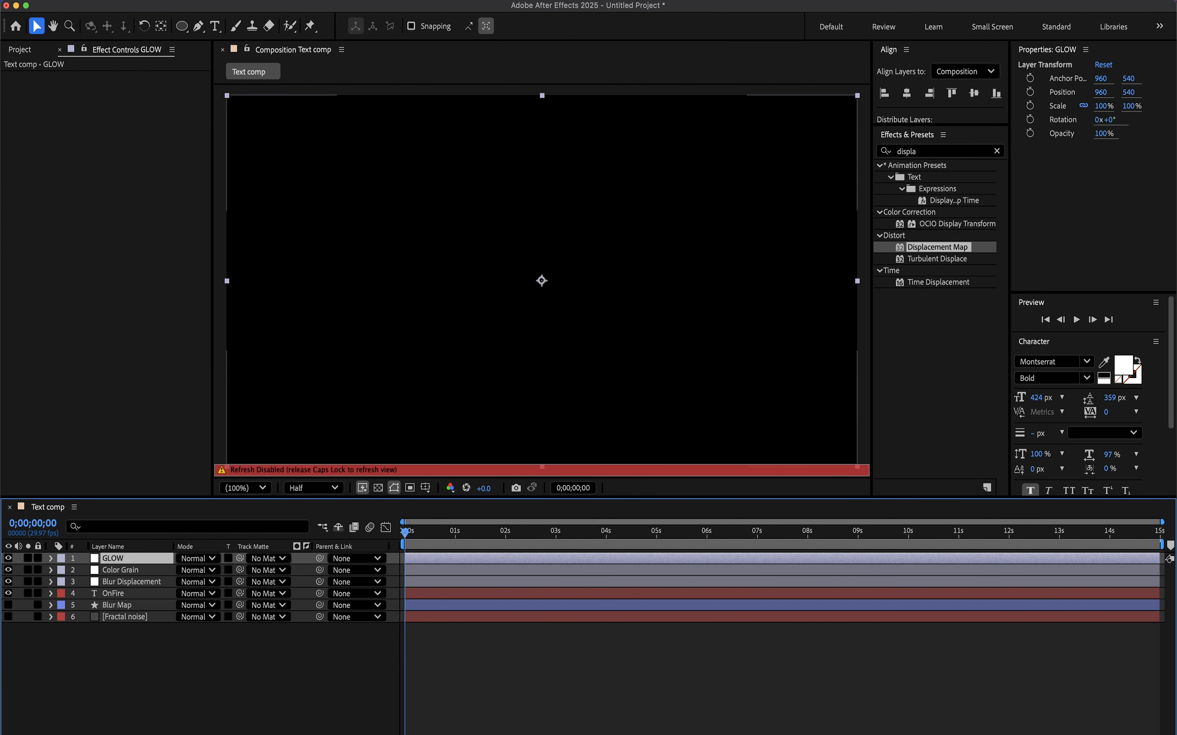
key("Caps_Lock")
left_click(277, 653)
Find the Stylize Glow effect and apply it to the GLOW adjustment layer
left_click(930, 156)
left_click_drag(926, 154, 895, 150)
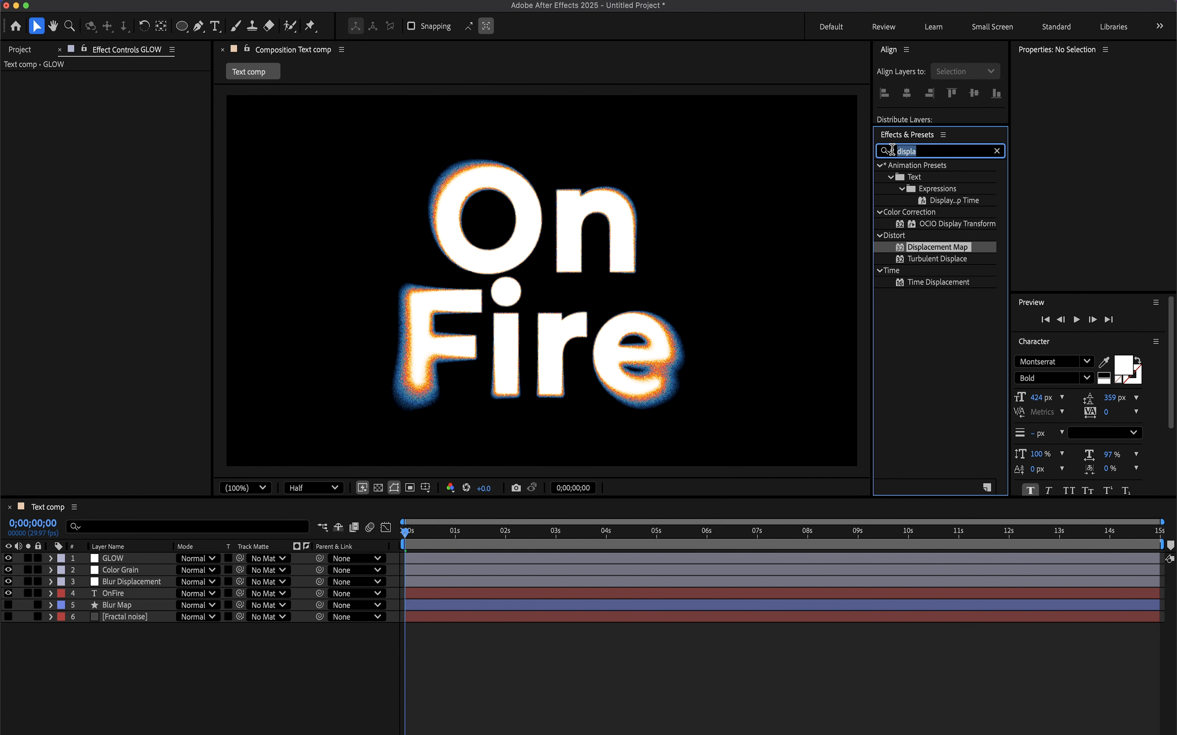
type("glow")
left_click_drag(935, 239, 171, 558)
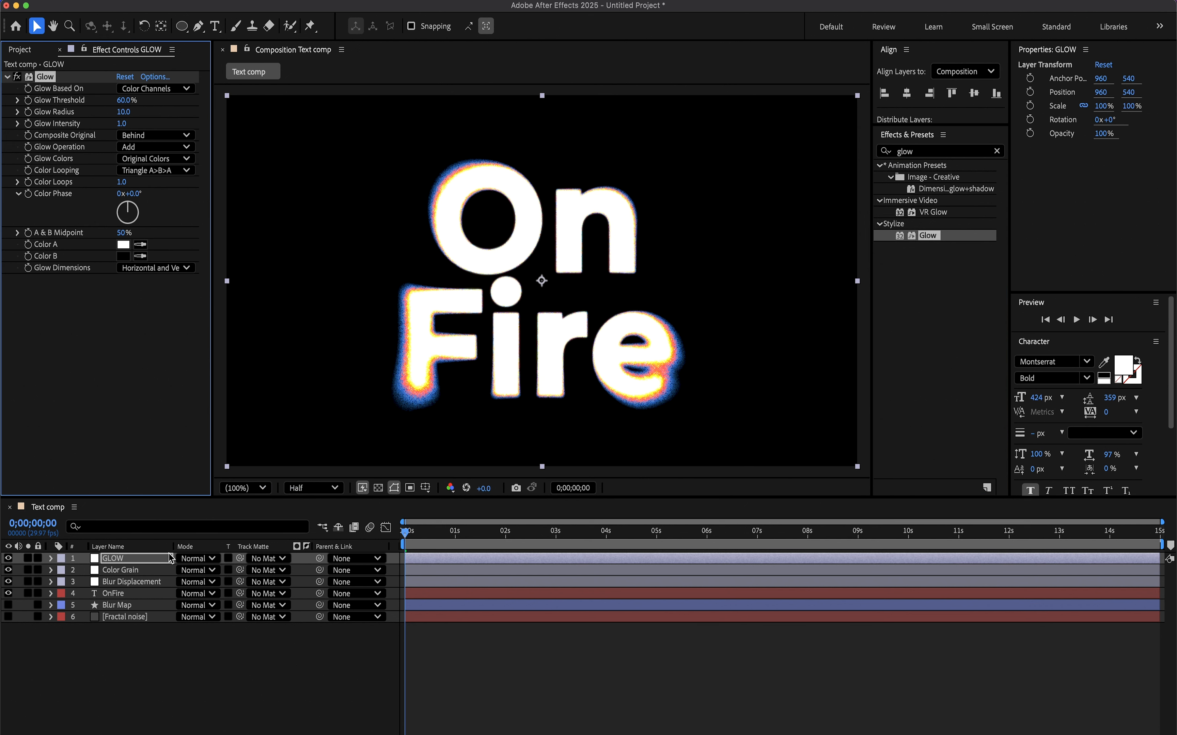
Set the Glow effect's radius to 43 and its intensity to 0.4
left_click(123, 111)
type("43")
key("Tab")
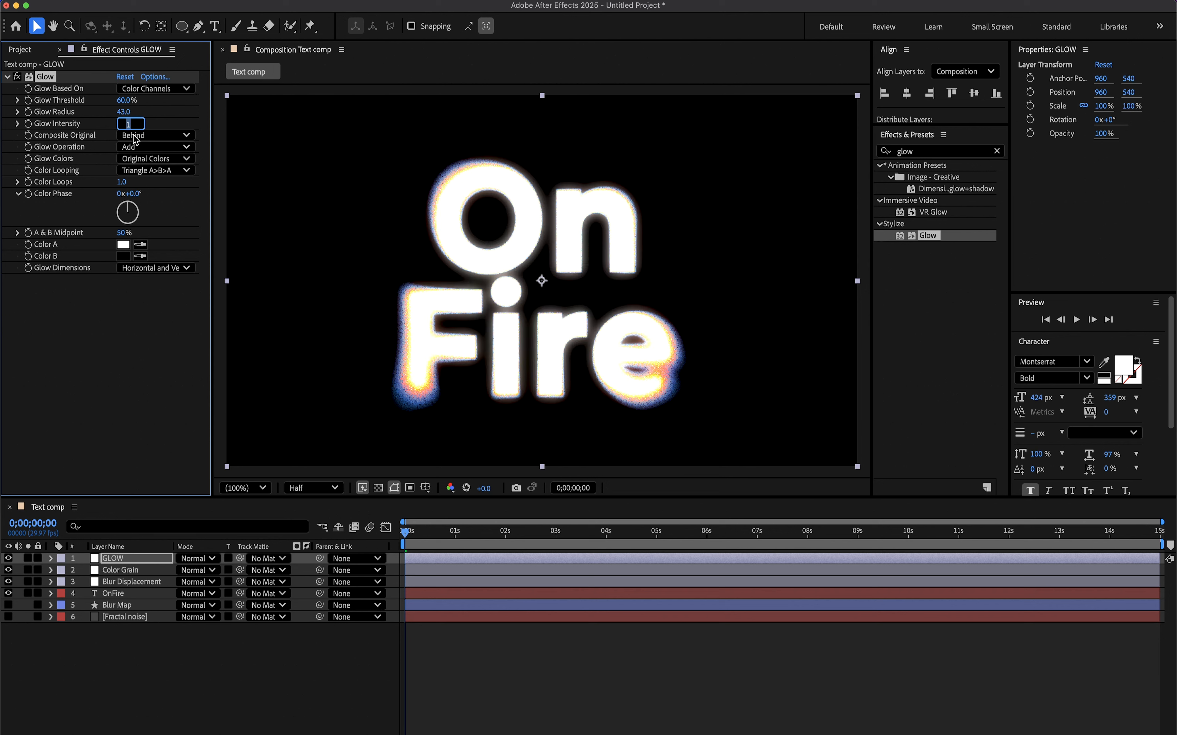
type("0.4")
left_click(141, 307)
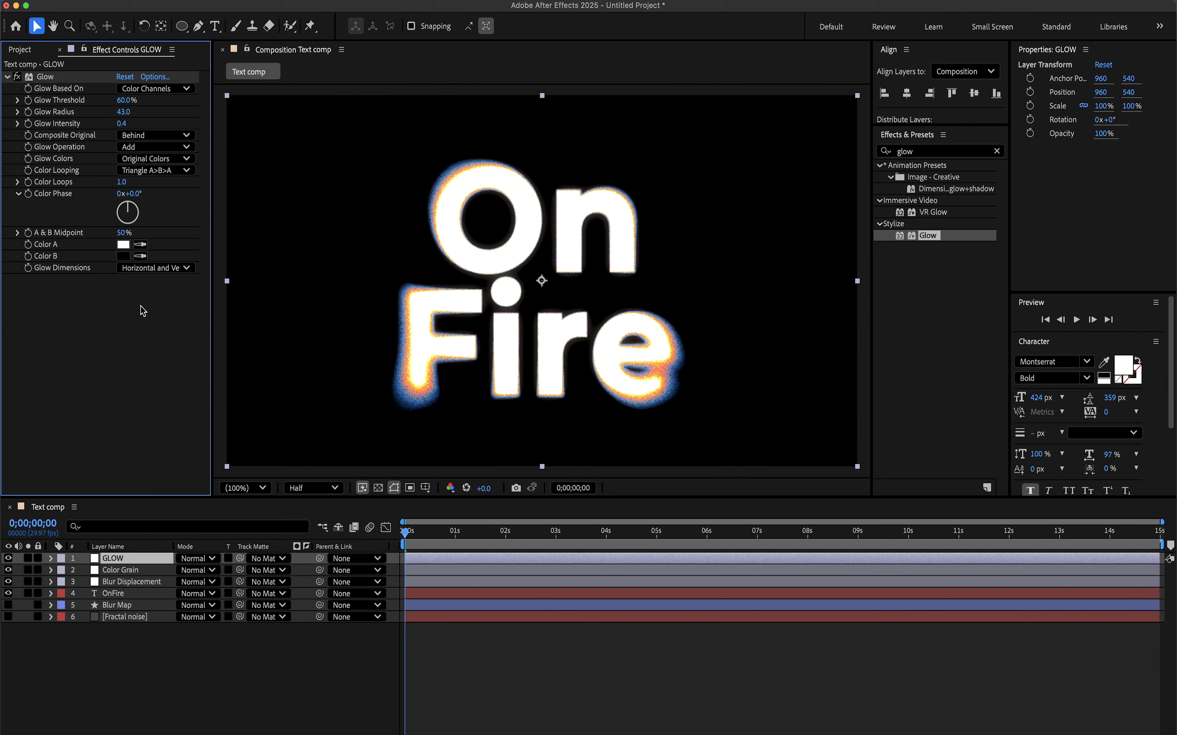
Duplicate the Glow effect and give the copy a radius of 100 and an intensity of 0.2
left_click(69, 81)
key("ctrl+d")
left_click(124, 314)
type("100")
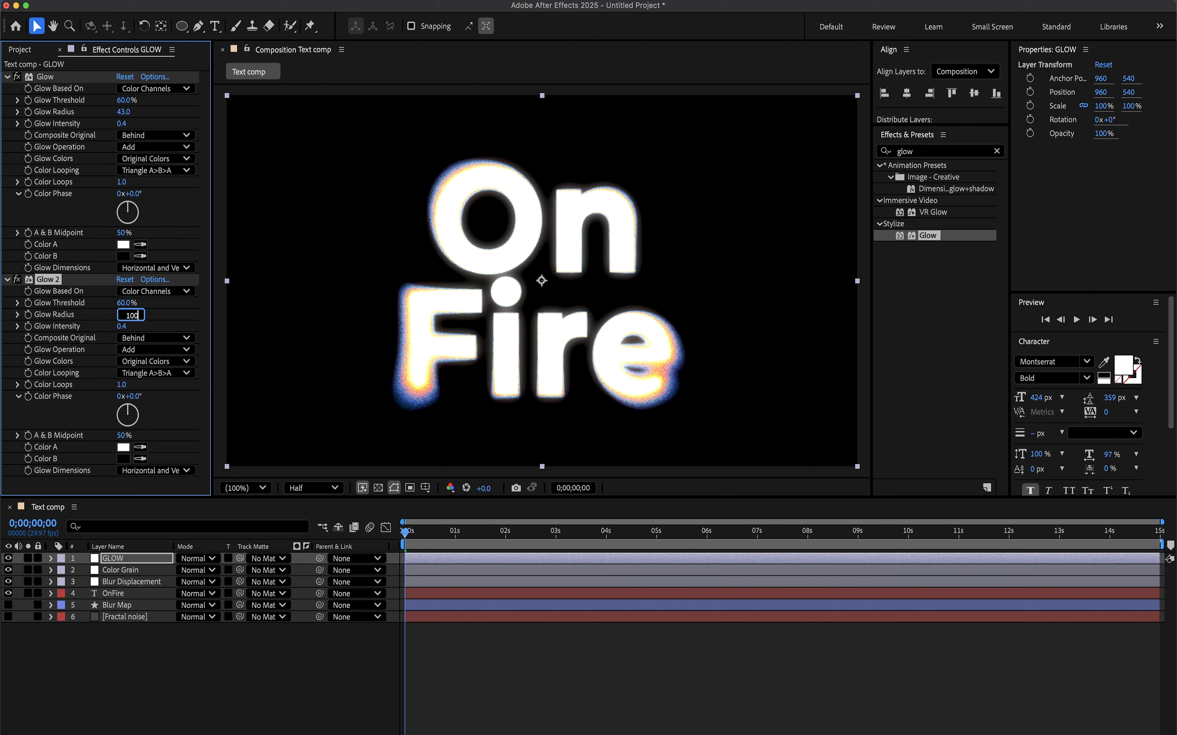
key("Return")
left_click(123, 327)
type("0")
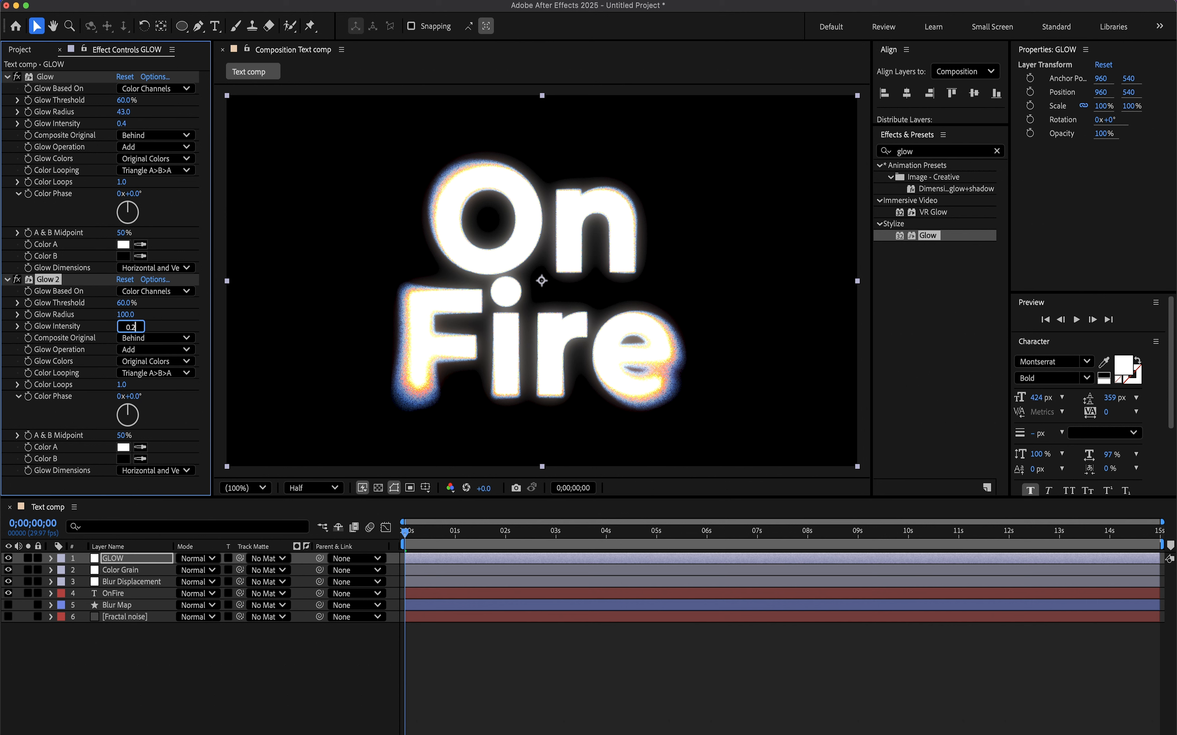
key("Return")
left_click(166, 649)
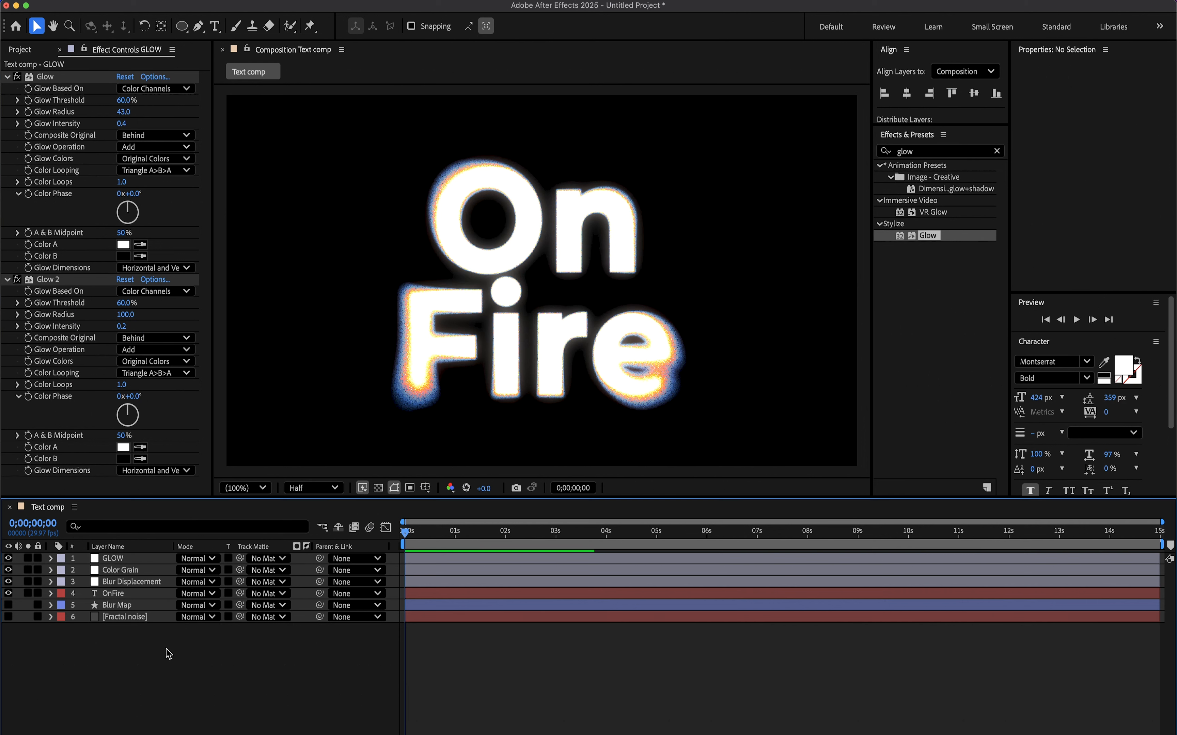
Add another adjustment layer on top of the stack and name it Curve
right_click(167, 649)
mouse_move(272, 572)
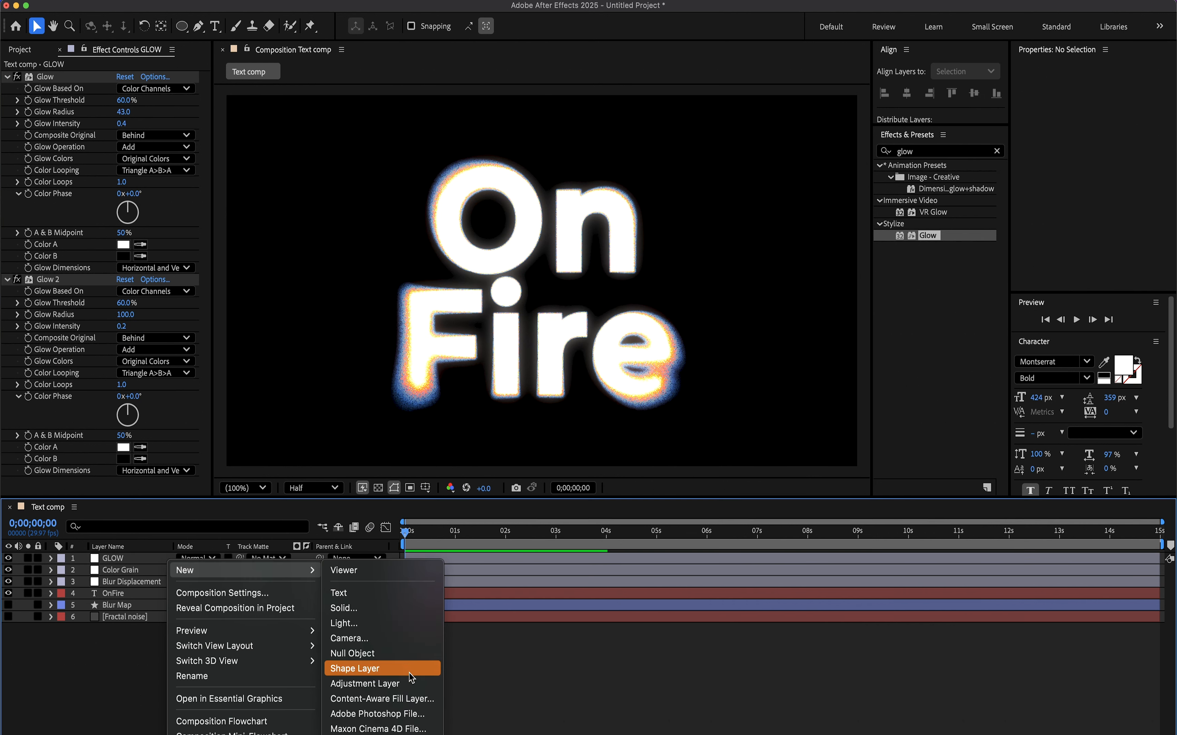
left_click(364, 684)
right_click(122, 560)
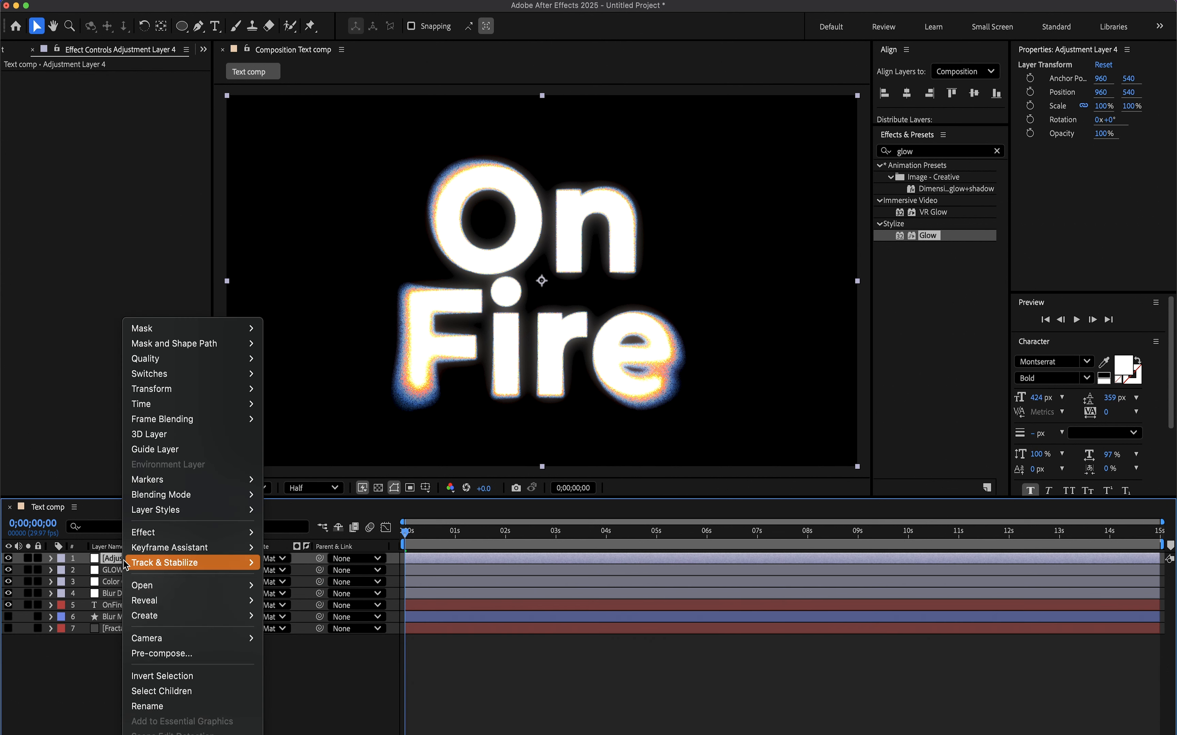
left_click(178, 706)
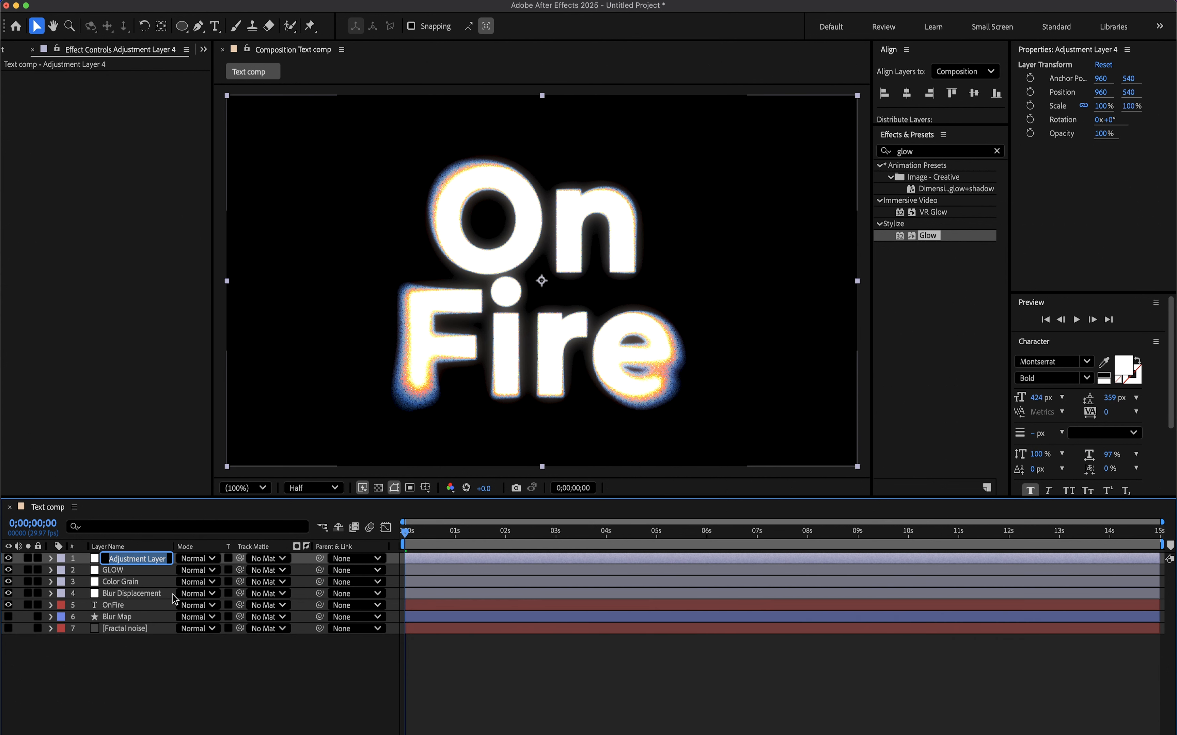
type("Curve")
left_click(211, 659)
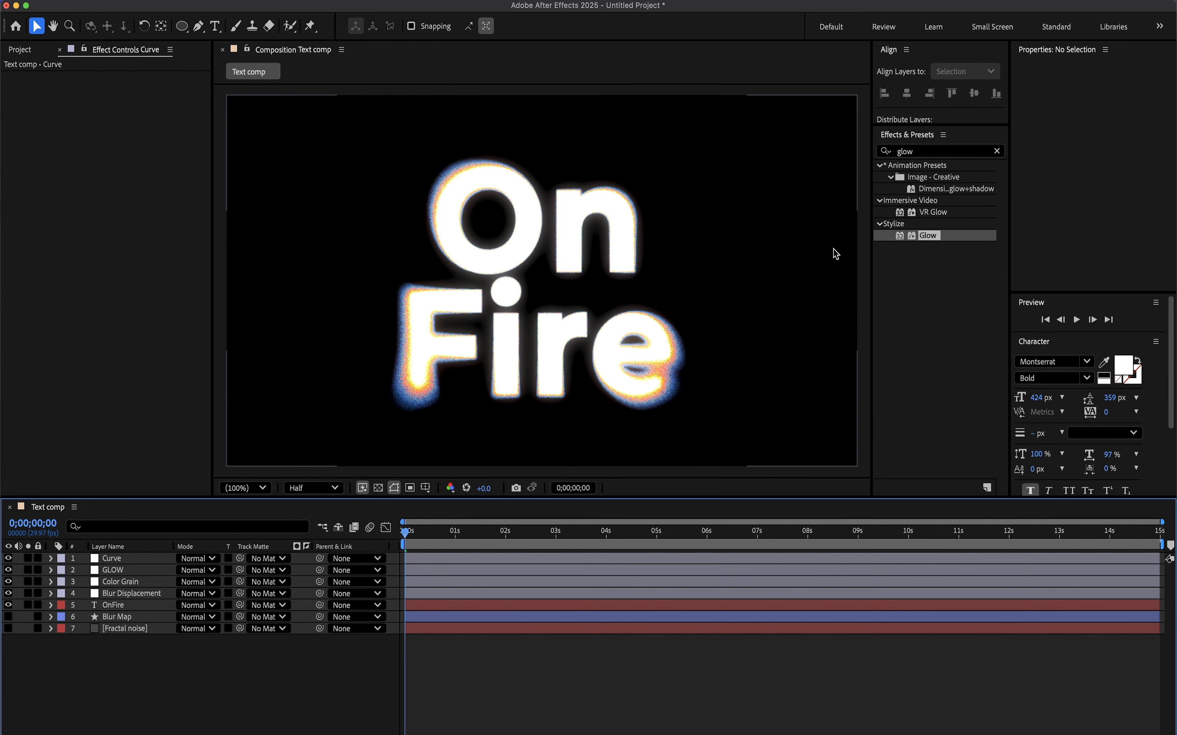
Find the Curves color correction effect and apply it to the Curve adjustment layer
left_click(921, 153)
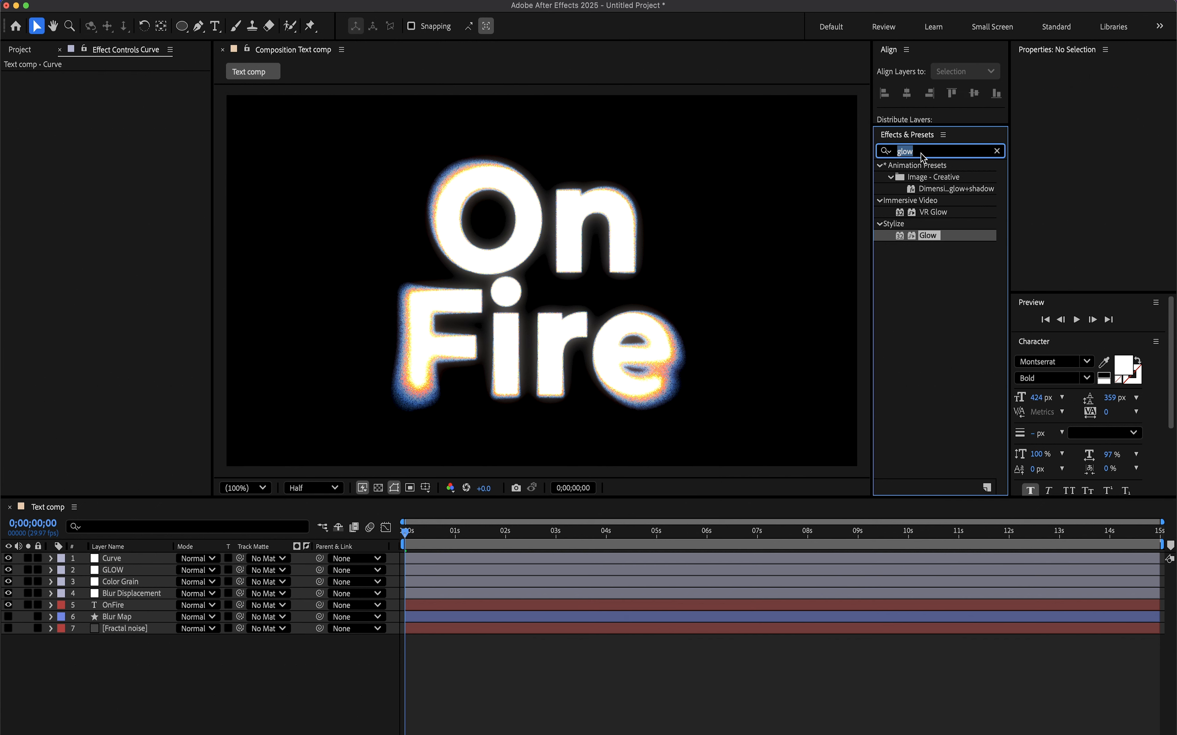
type("cure")
key("BackSpace")
type("ve")
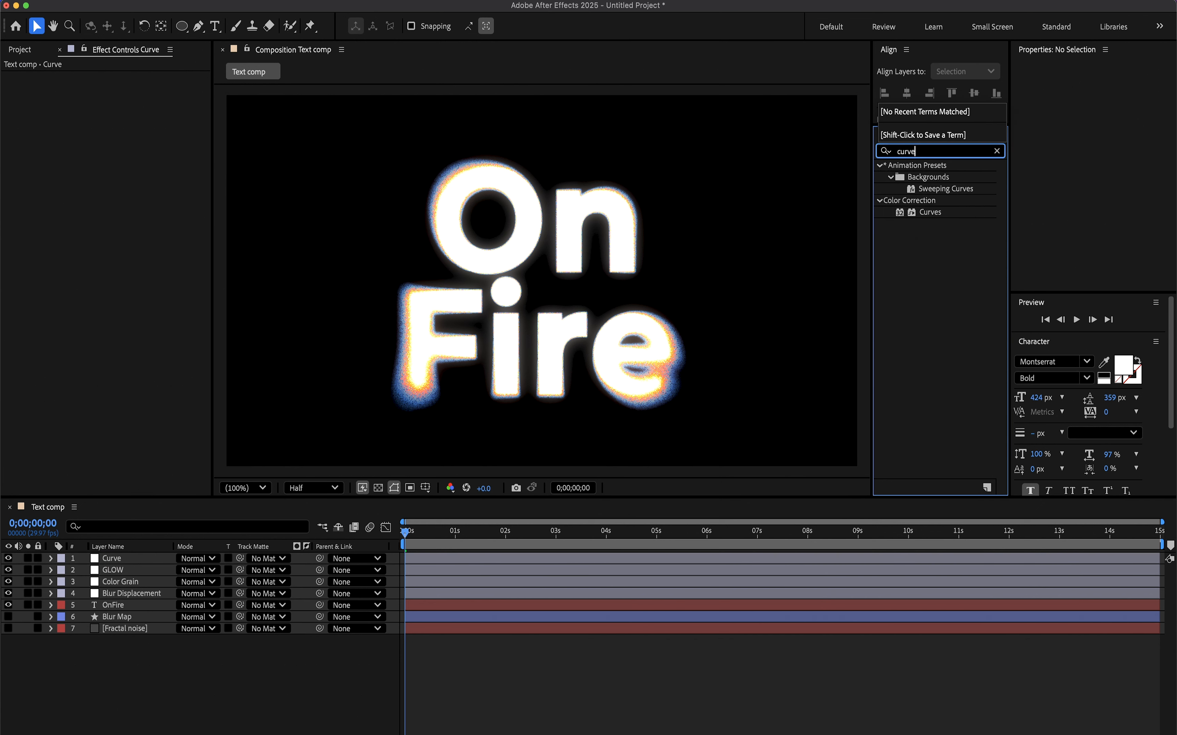
left_click_drag(942, 210, 153, 562)
Pull the midpoint of the RGB curve slightly below the diagonal to darken the midtones
left_click_drag(114, 220, 117, 226)
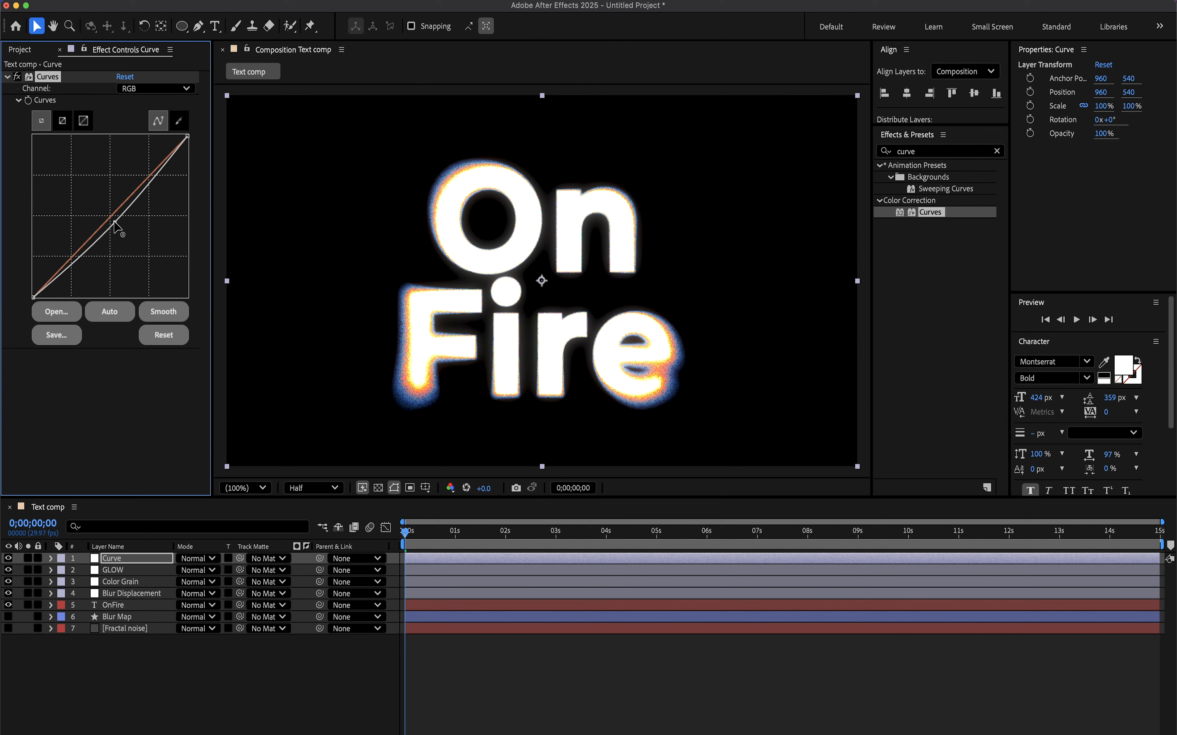
left_click_drag(114, 221, 118, 221)
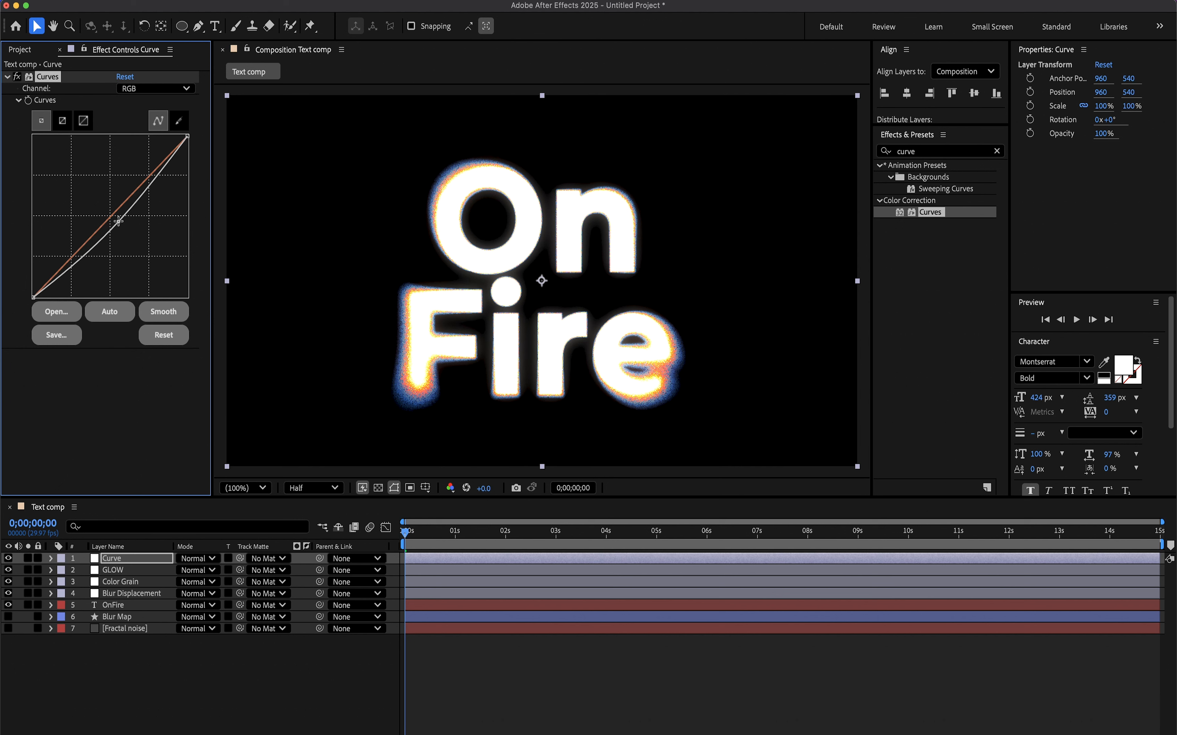
left_click(186, 646)
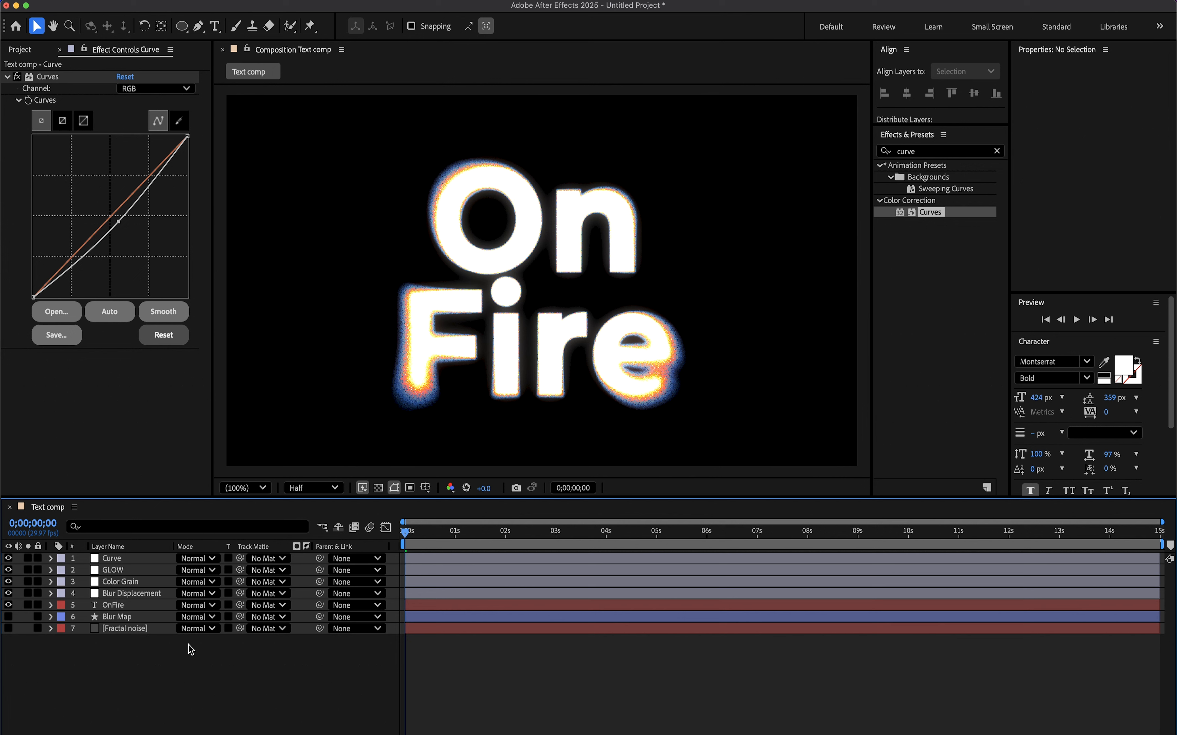
Add the expression wiggle(1,80) to the Scale property of the Blur Map layer
left_click(113, 614)
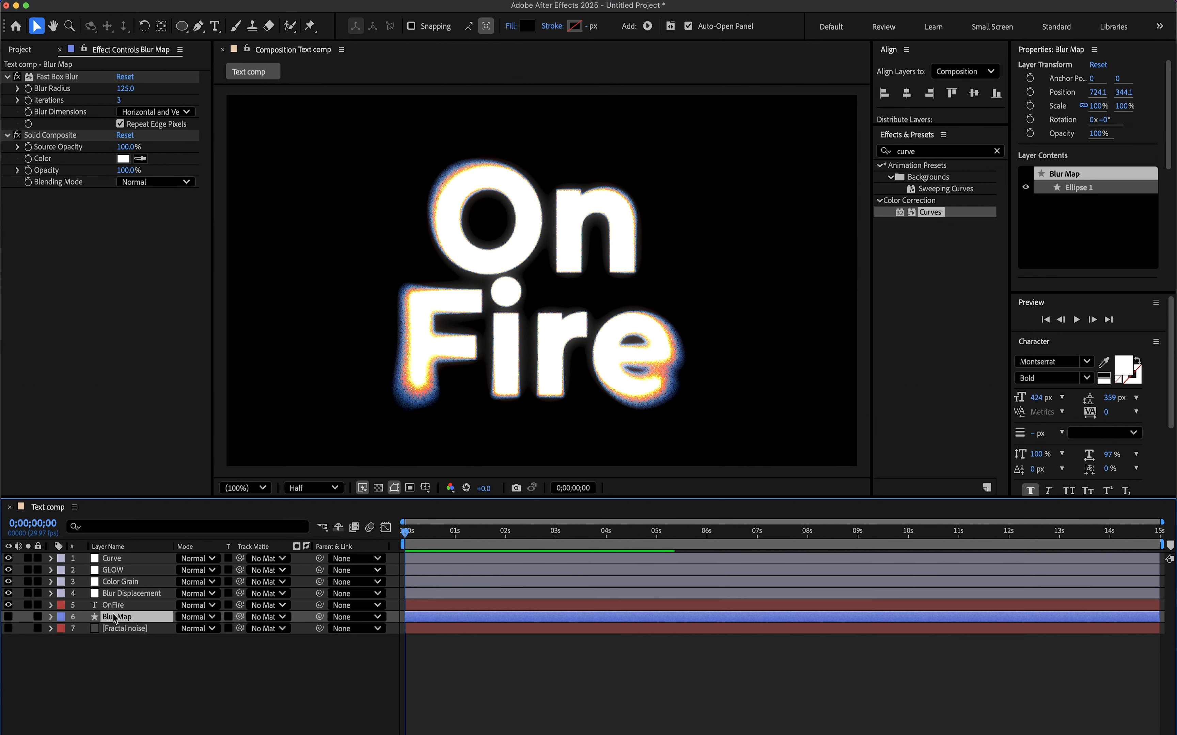
key("s")
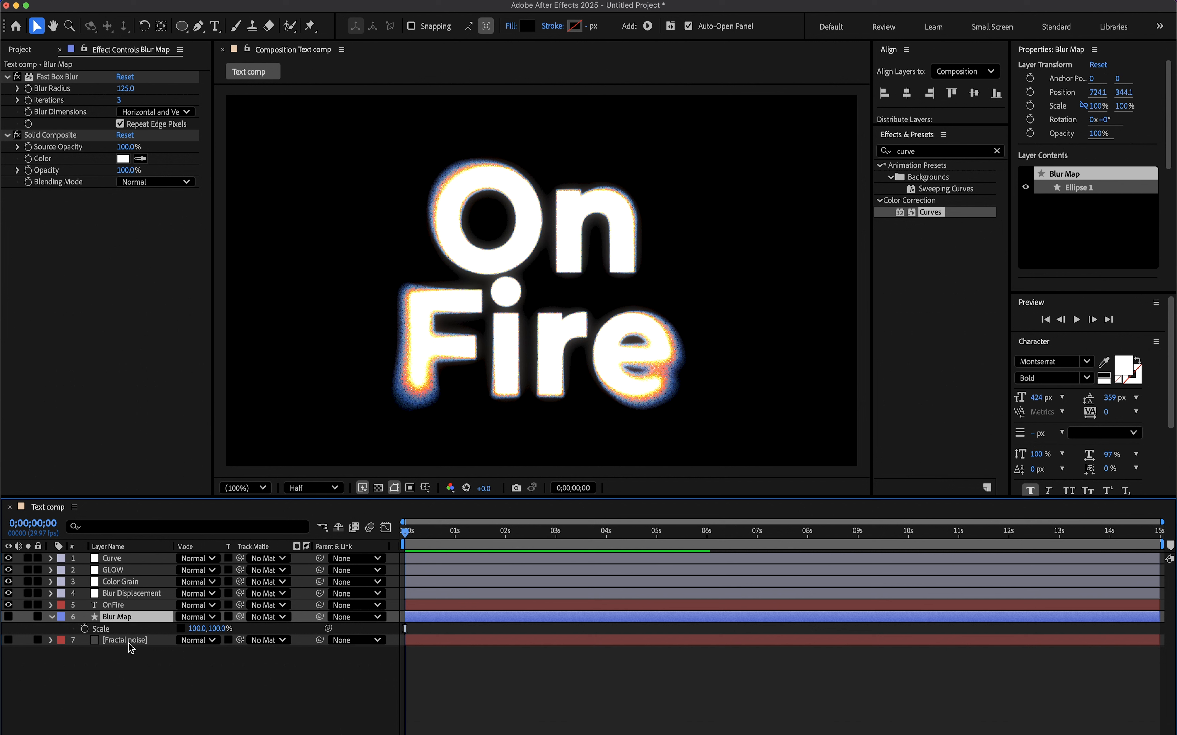
left_click(84, 629, "alt")
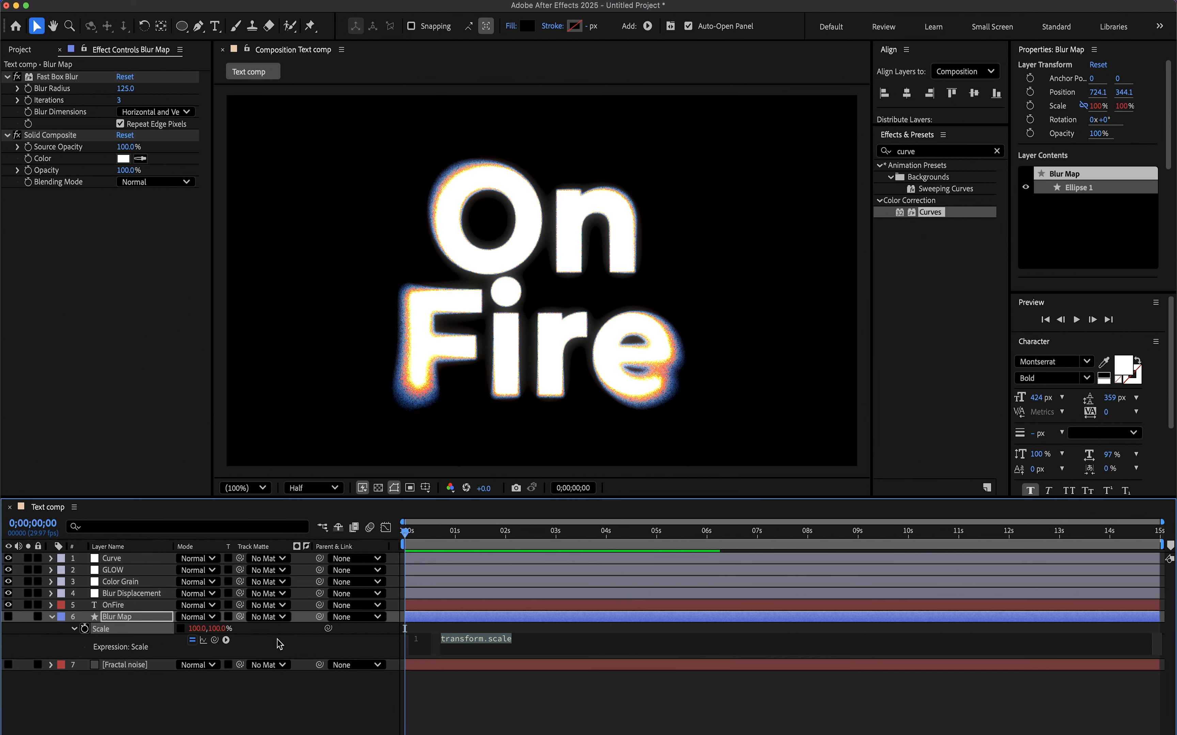
type("wig")
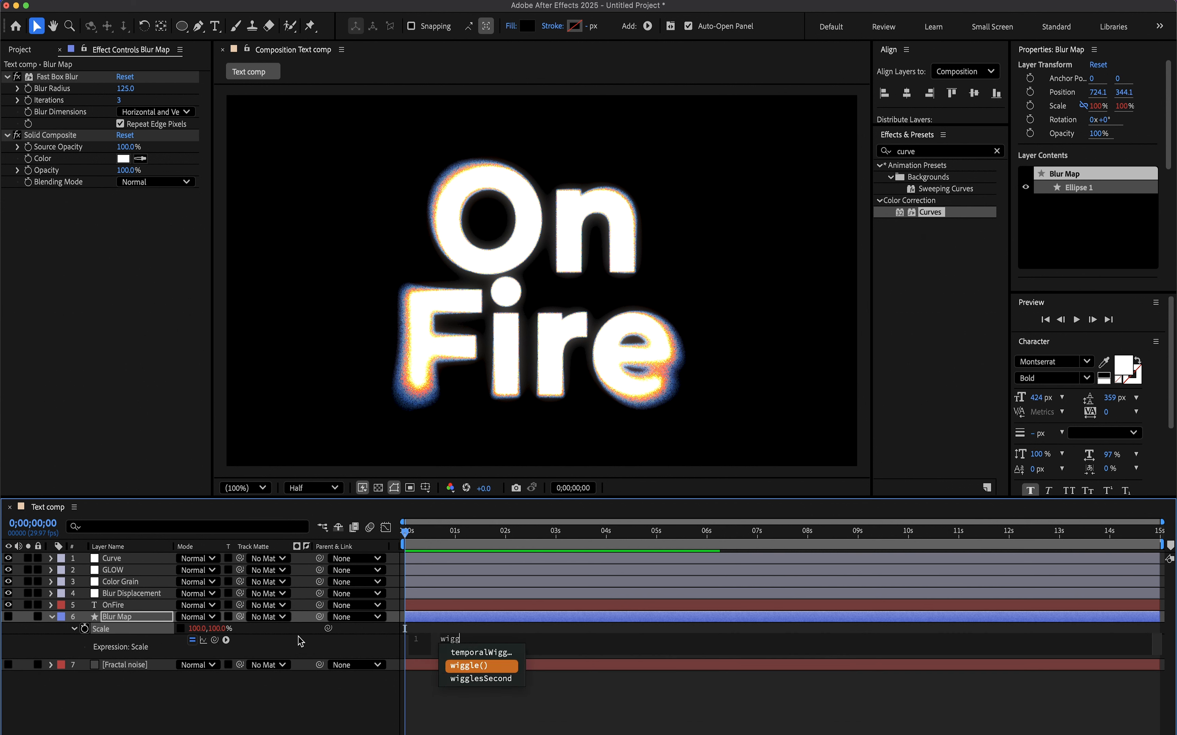
type("g")
key("Return")
type("1,80")
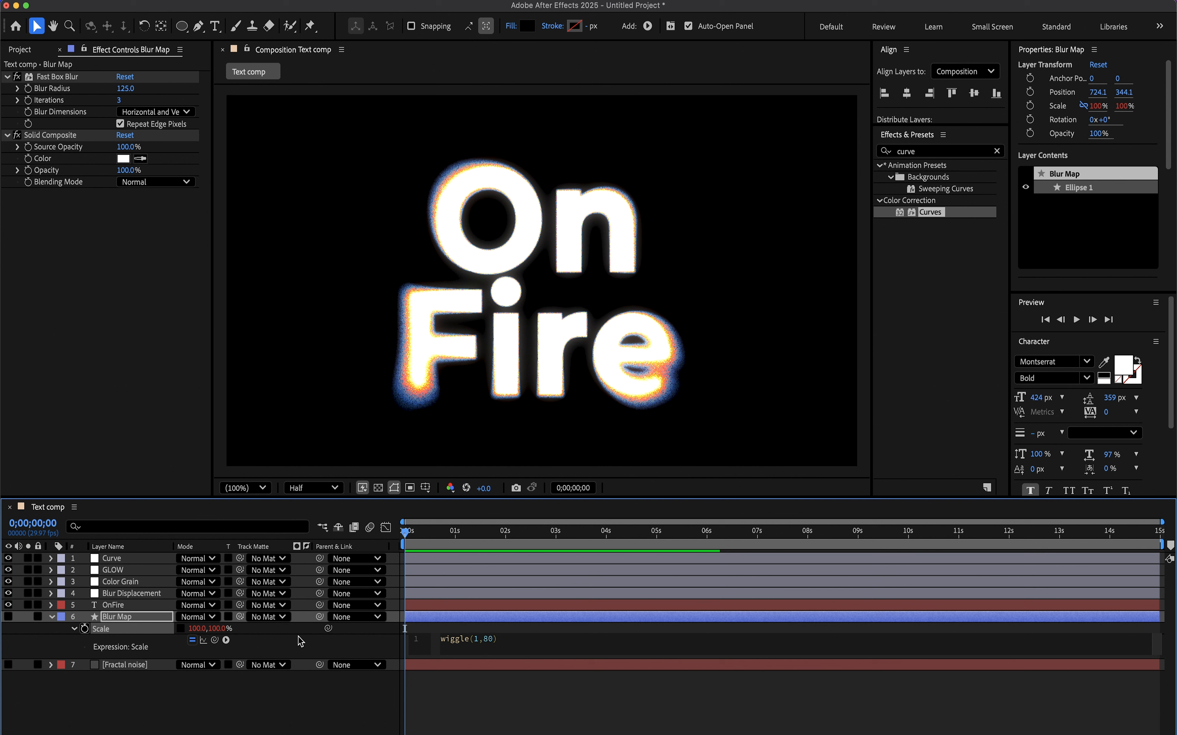
left_click(477, 671)
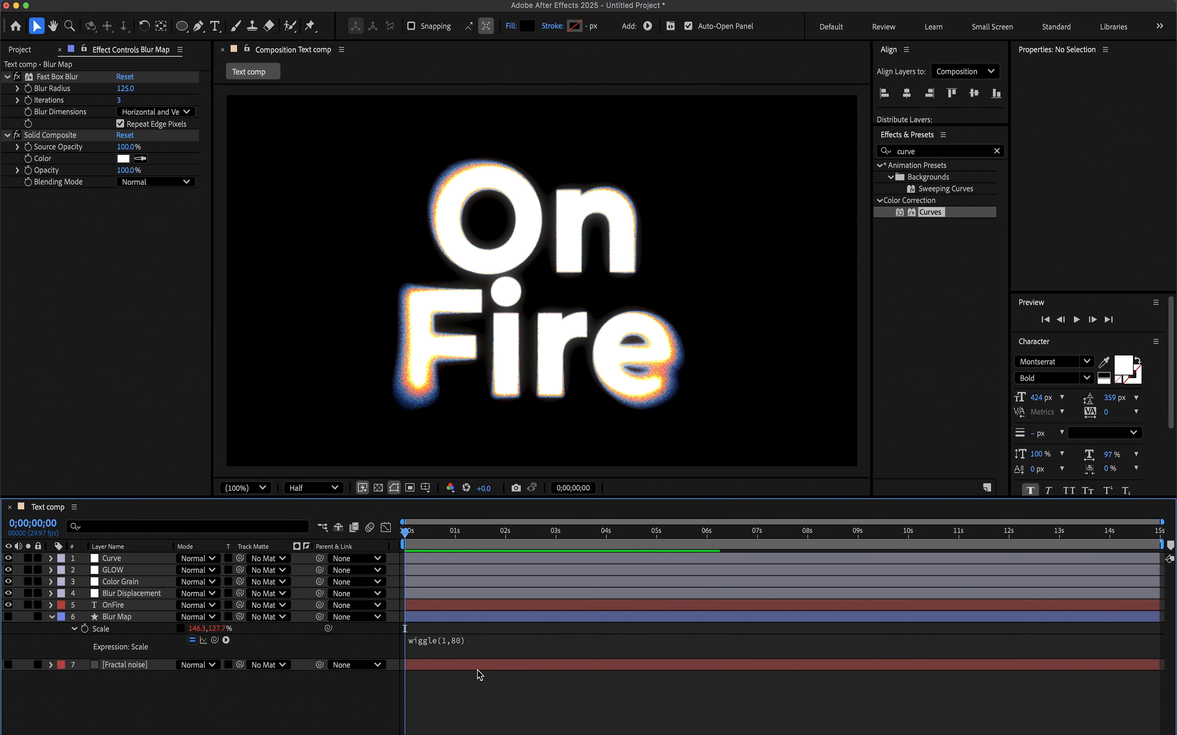
Add the expression wiggle(1,30) to the Rotation property of the Blur Map layer
left_click(118, 618)
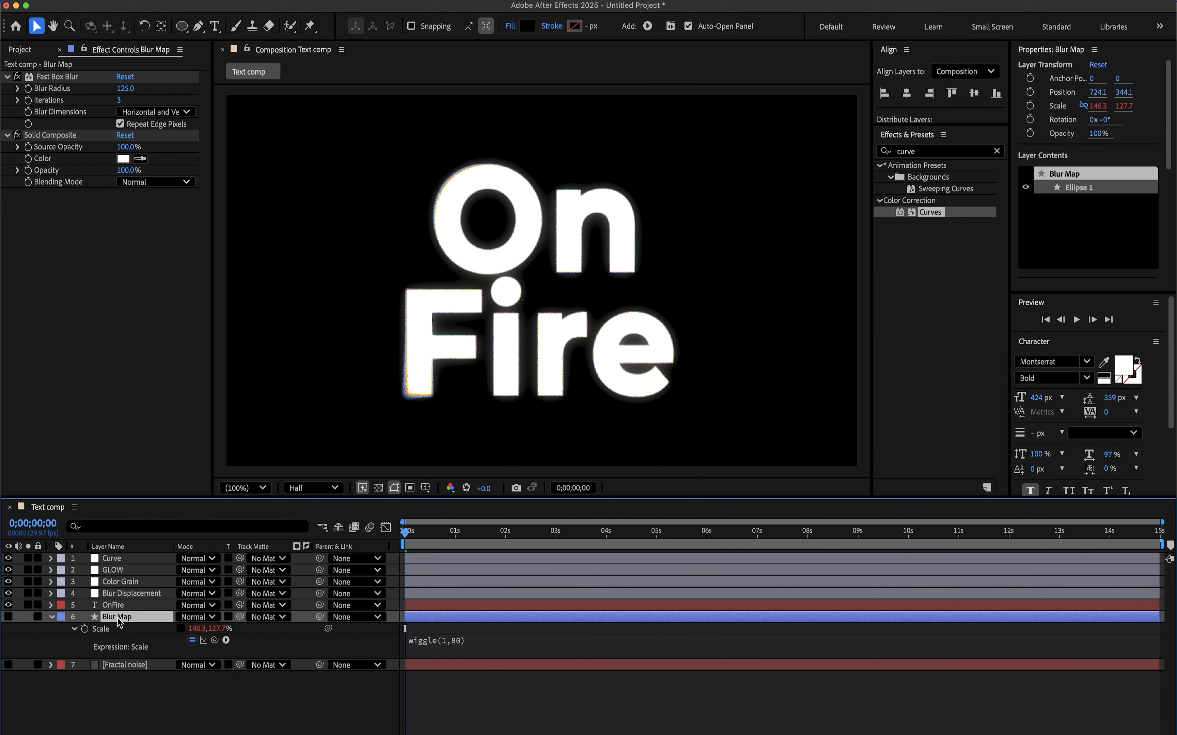
key("r")
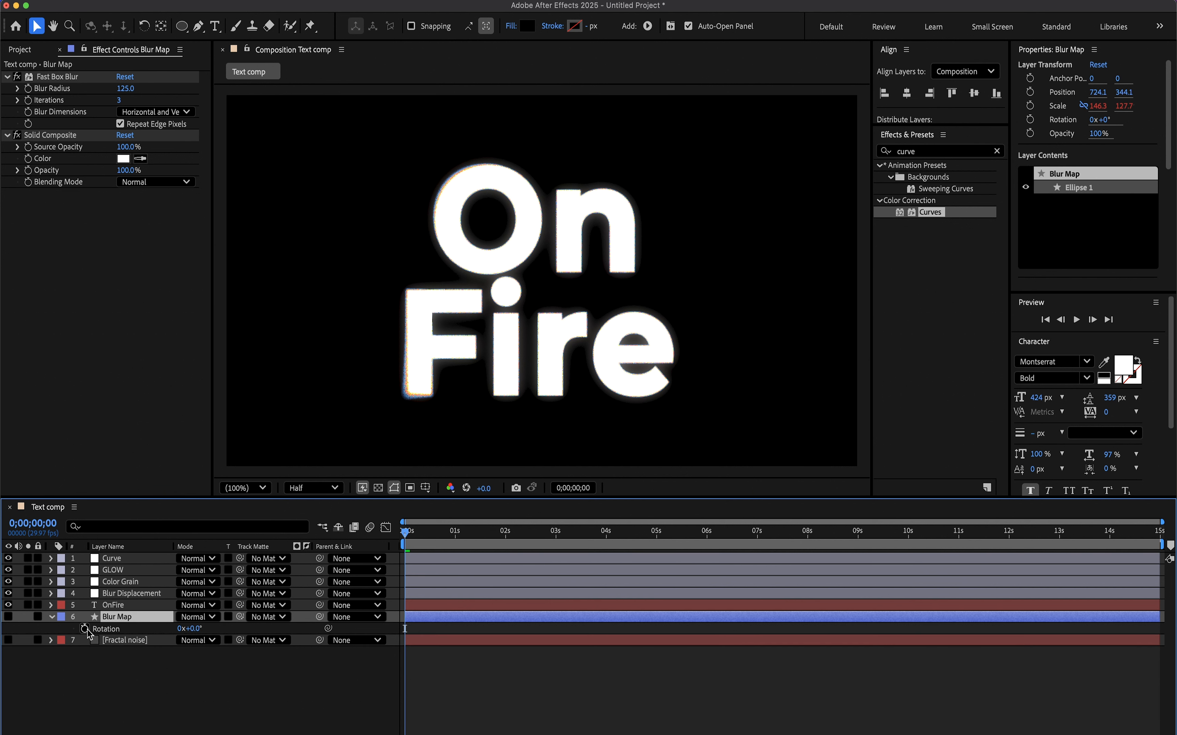
left_click(85, 629, "alt")
type("wi")
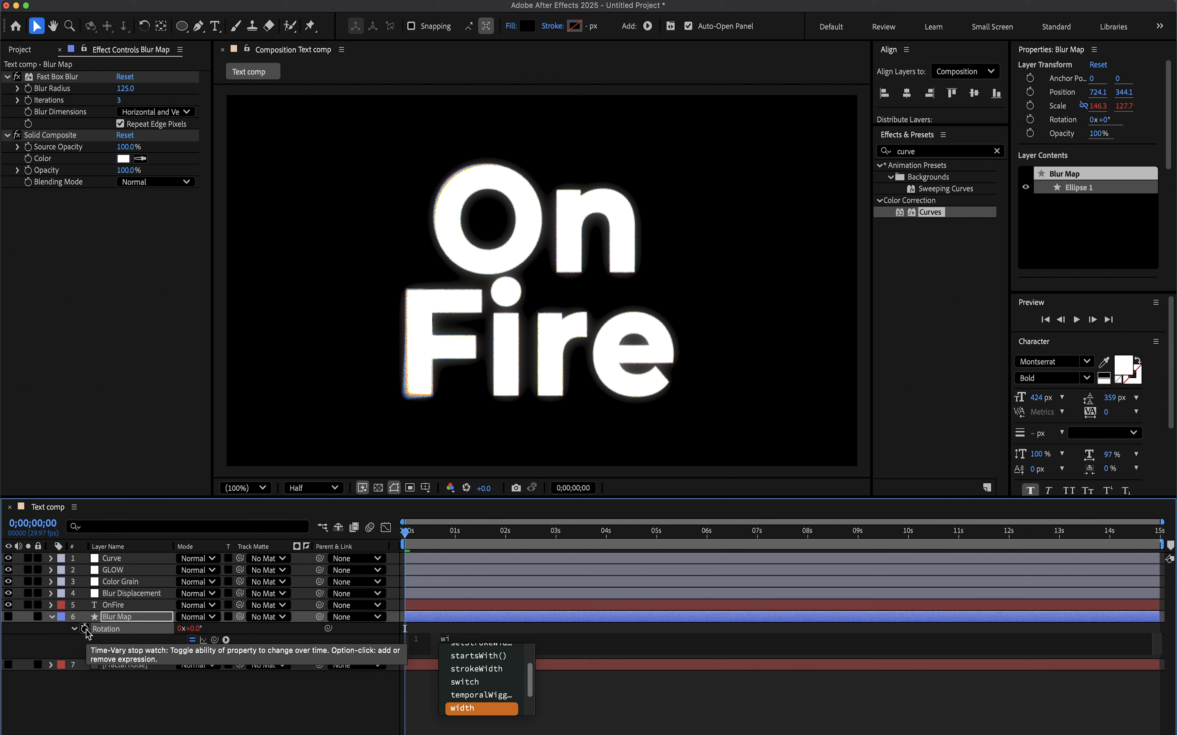
type("gg")
key("Return")
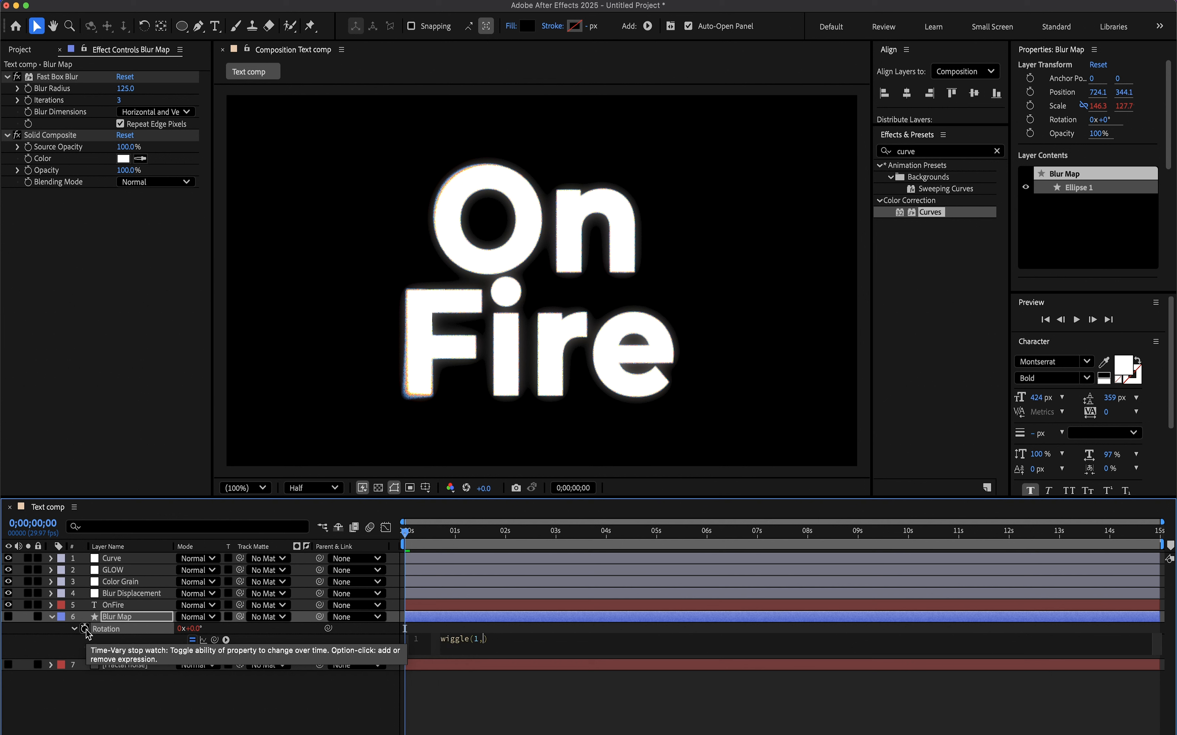
type("1,30")
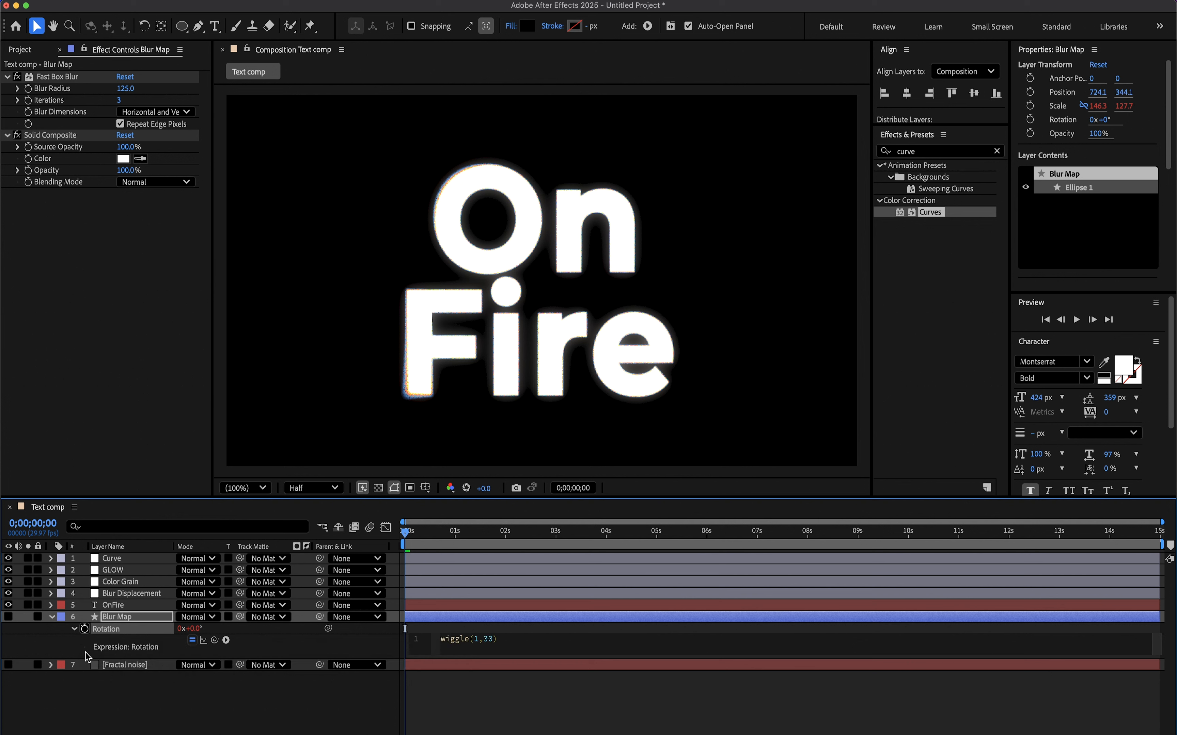
left_click(185, 689)
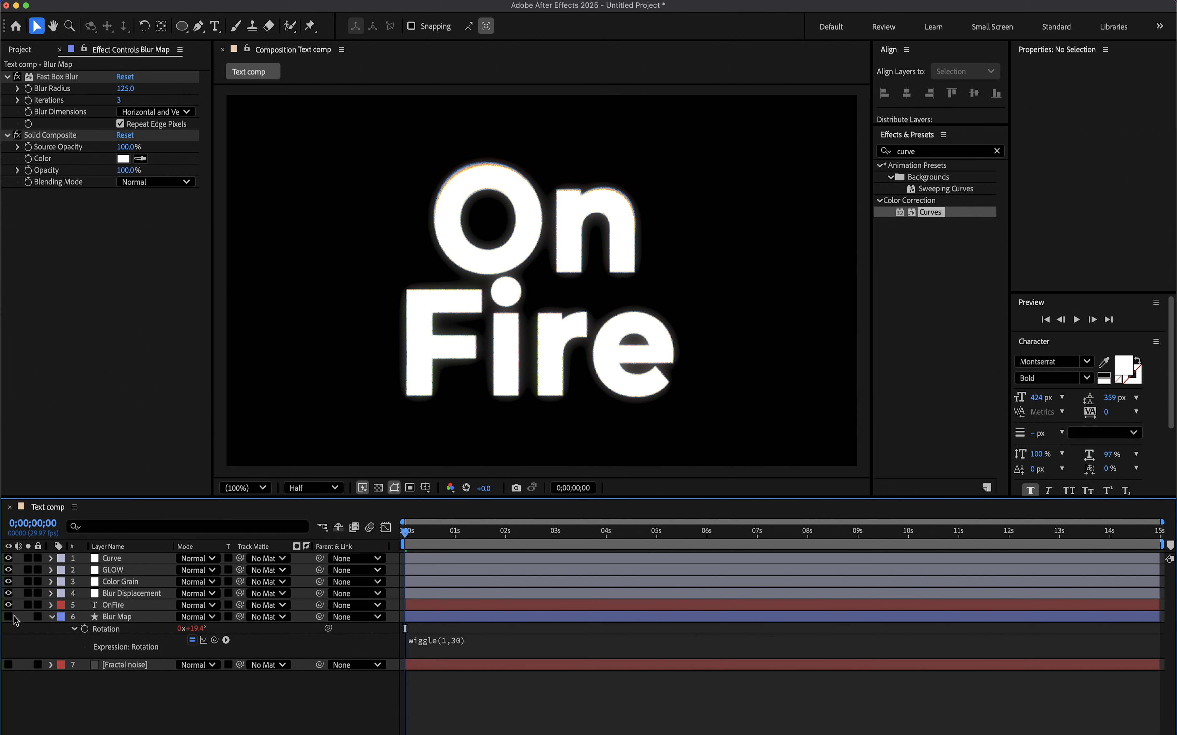
Collapse the Blur Map layer's properties and scrub through the first few seconds of the timeline to review the wiggling blur
left_click(58, 620)
left_click(54, 621)
left_click(52, 618)
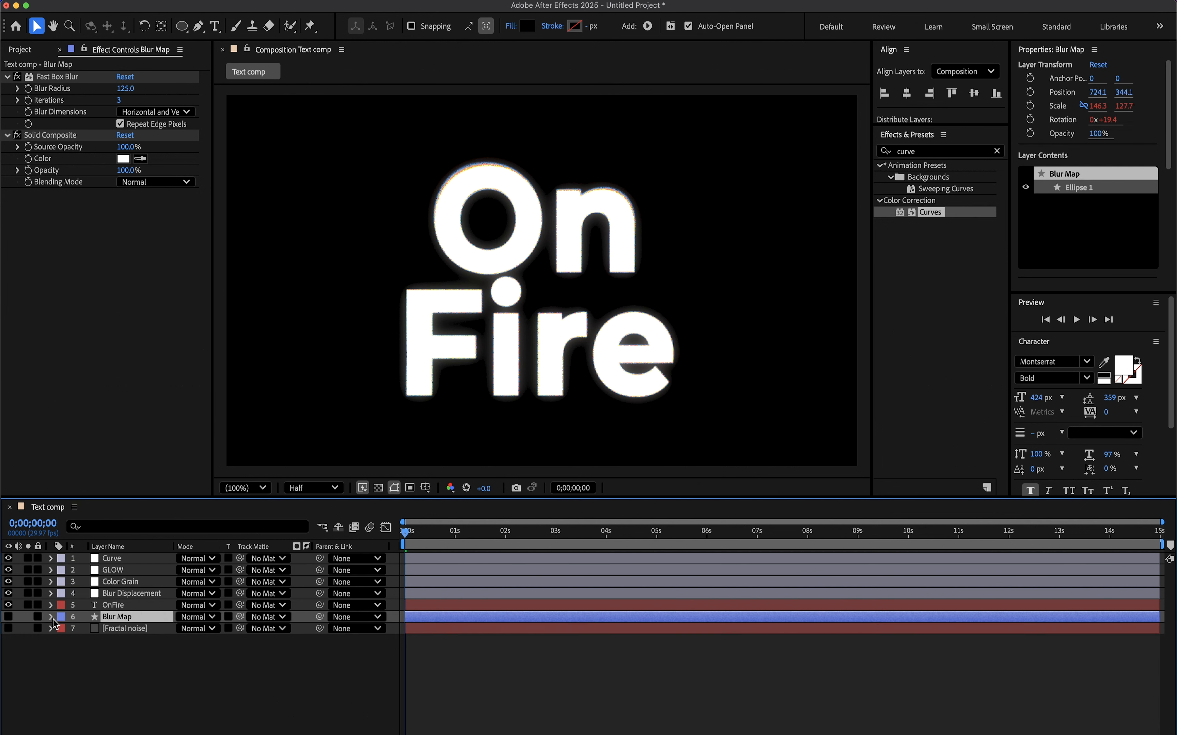
left_click(23, 621)
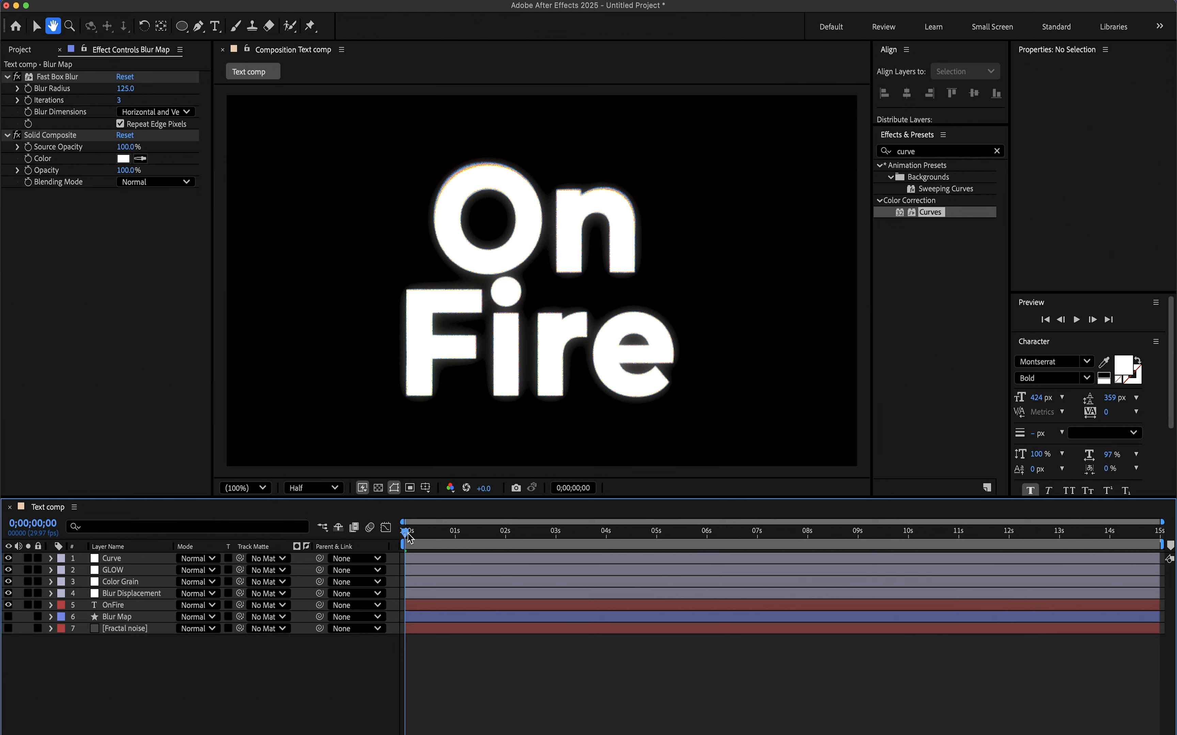
left_click(460, 534)
left_click_drag(461, 538, 580, 567)
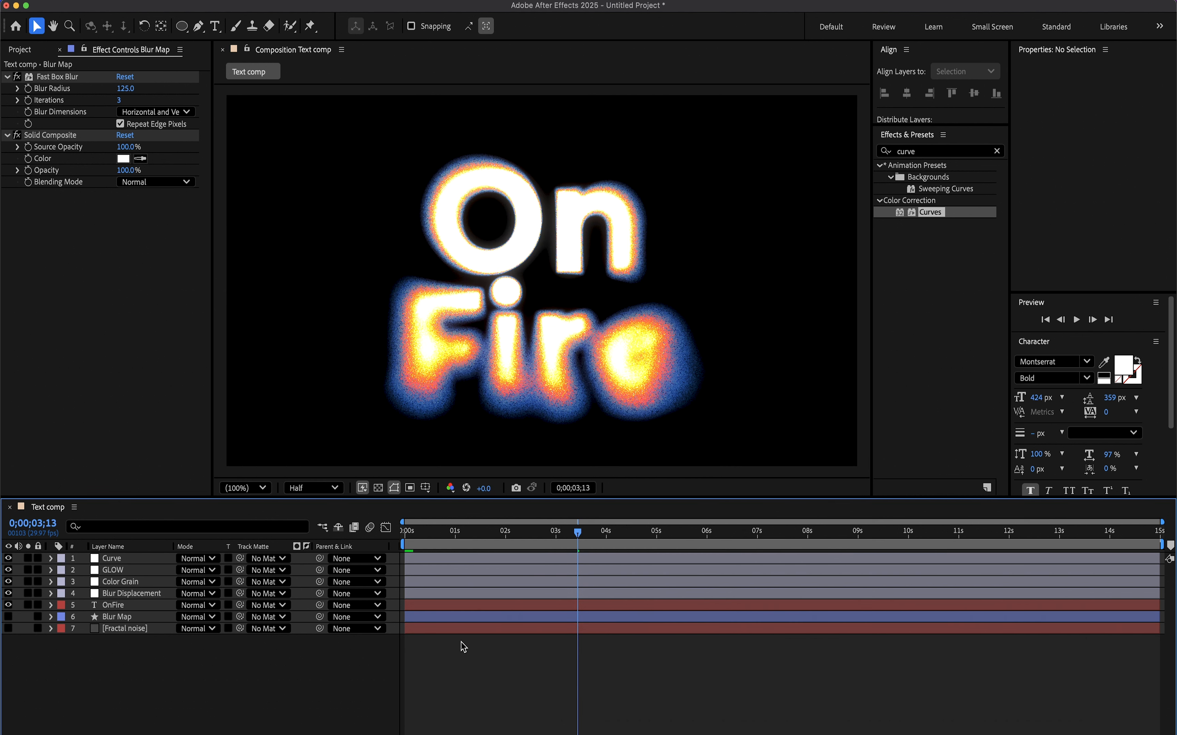
Create a null object directly above the Blur Map layer
left_click(117, 616)
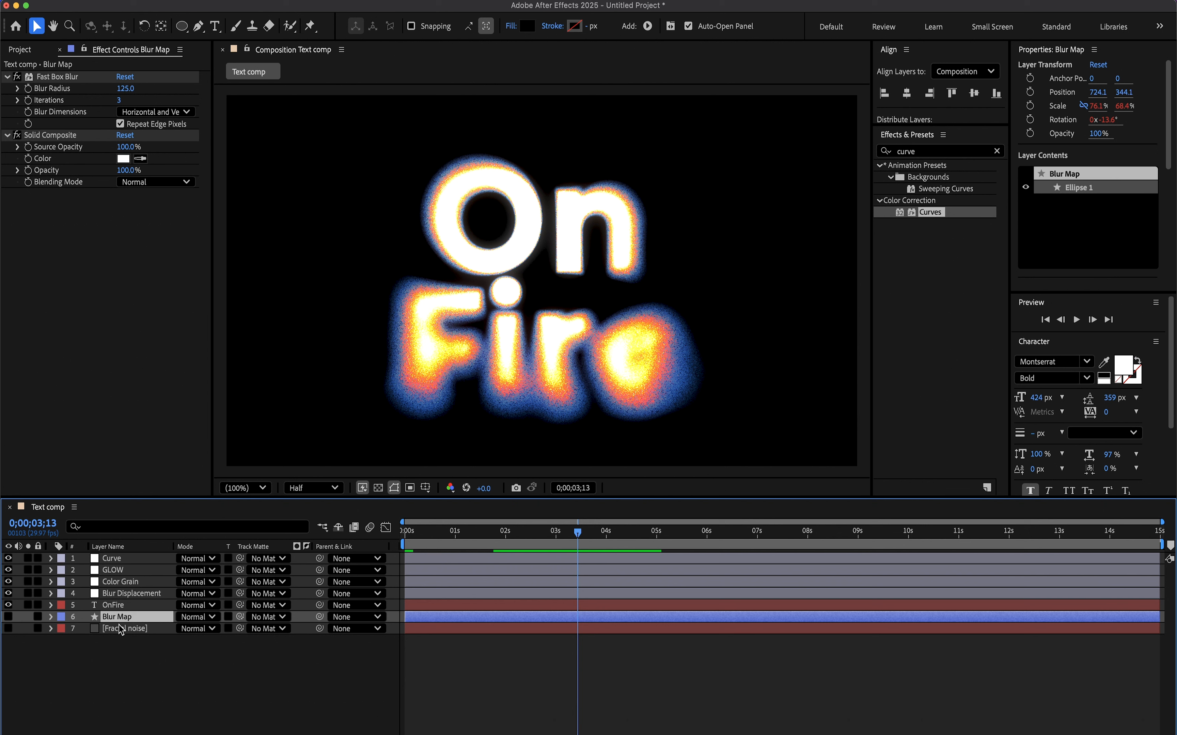
right_click(135, 641)
mouse_move(261, 571)
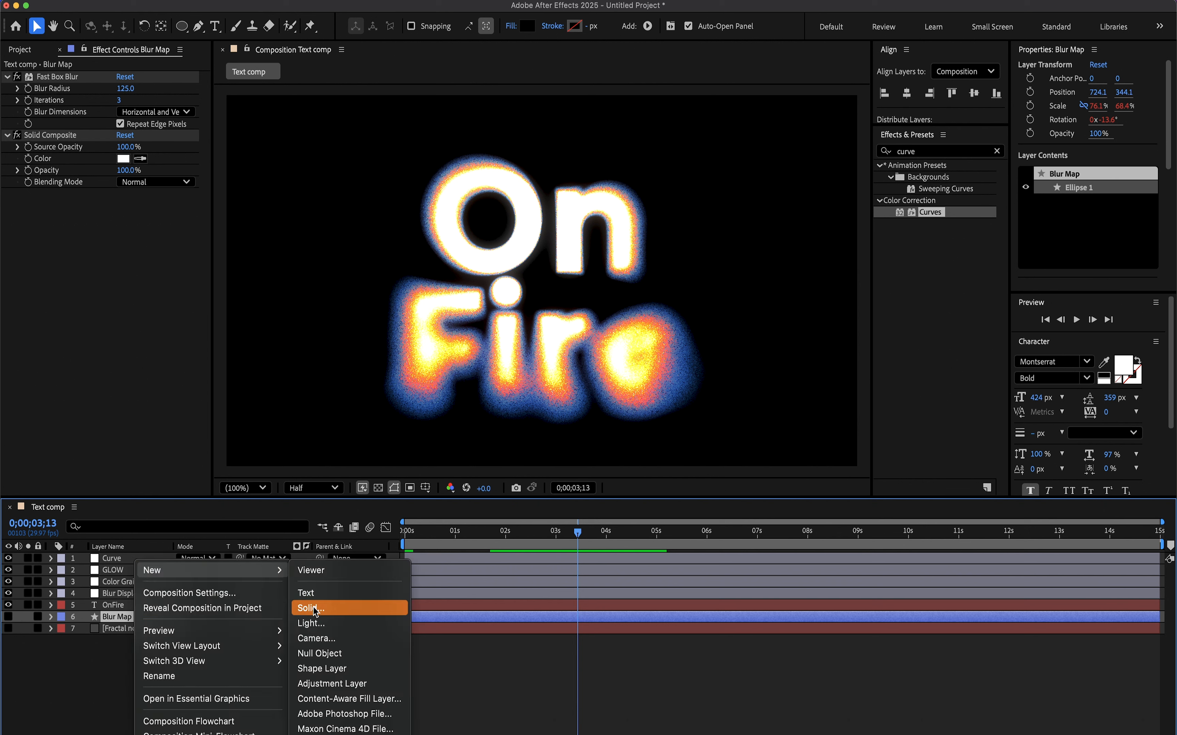
left_click(344, 656)
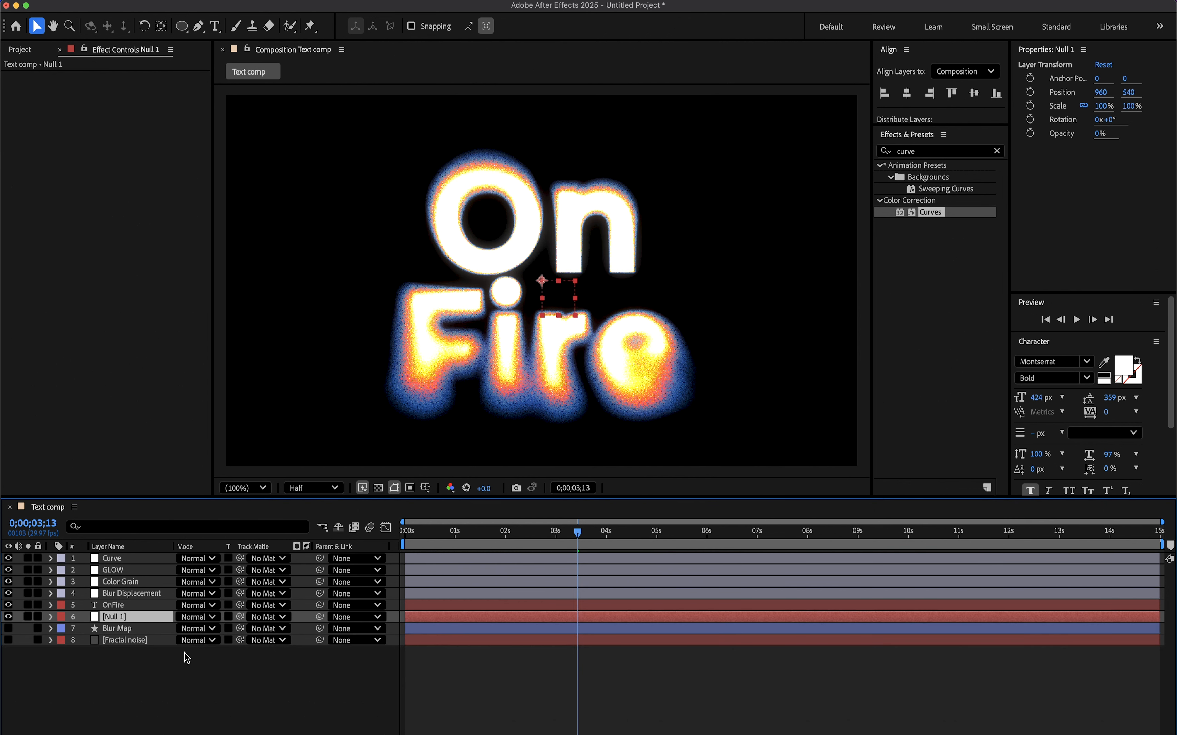
Set the null as the track matte of the Blur Map layer and turn the null's visibility back on
left_click_drag(240, 629, 135, 621)
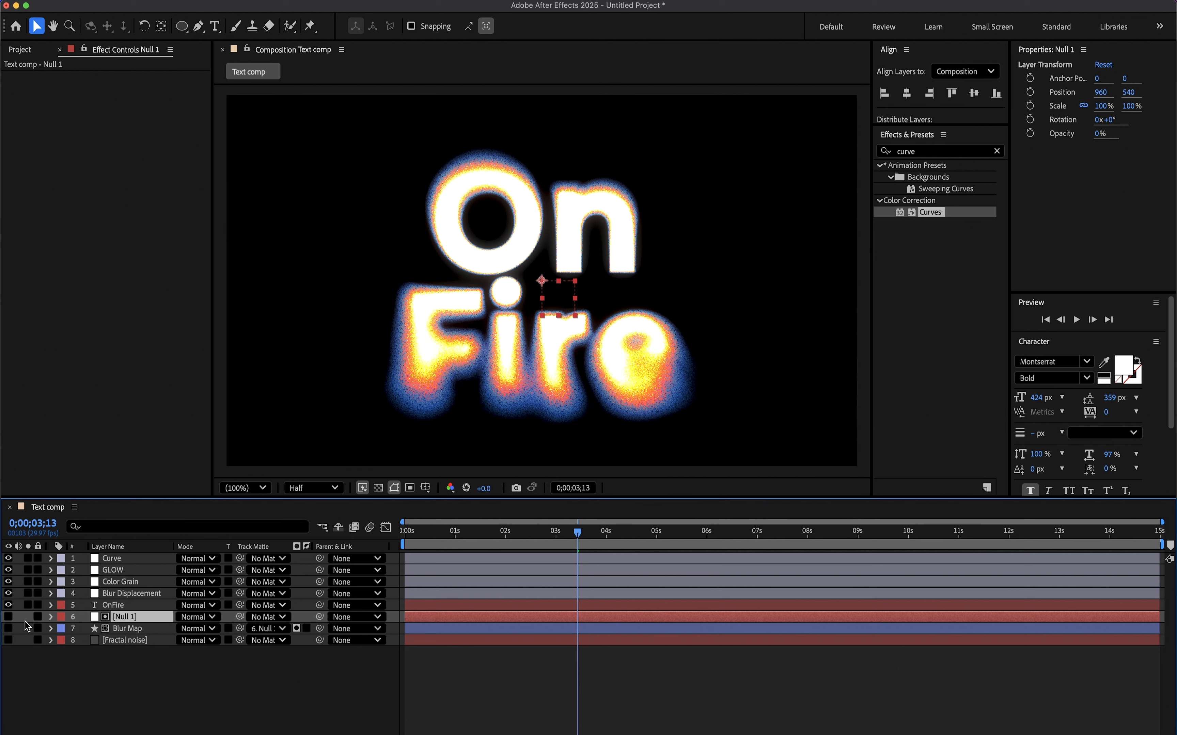
left_click(9, 618)
left_click(9, 617)
left_click(9, 616)
Add a 100% Scale keyframe to the null at about 5 seconds
key("s")
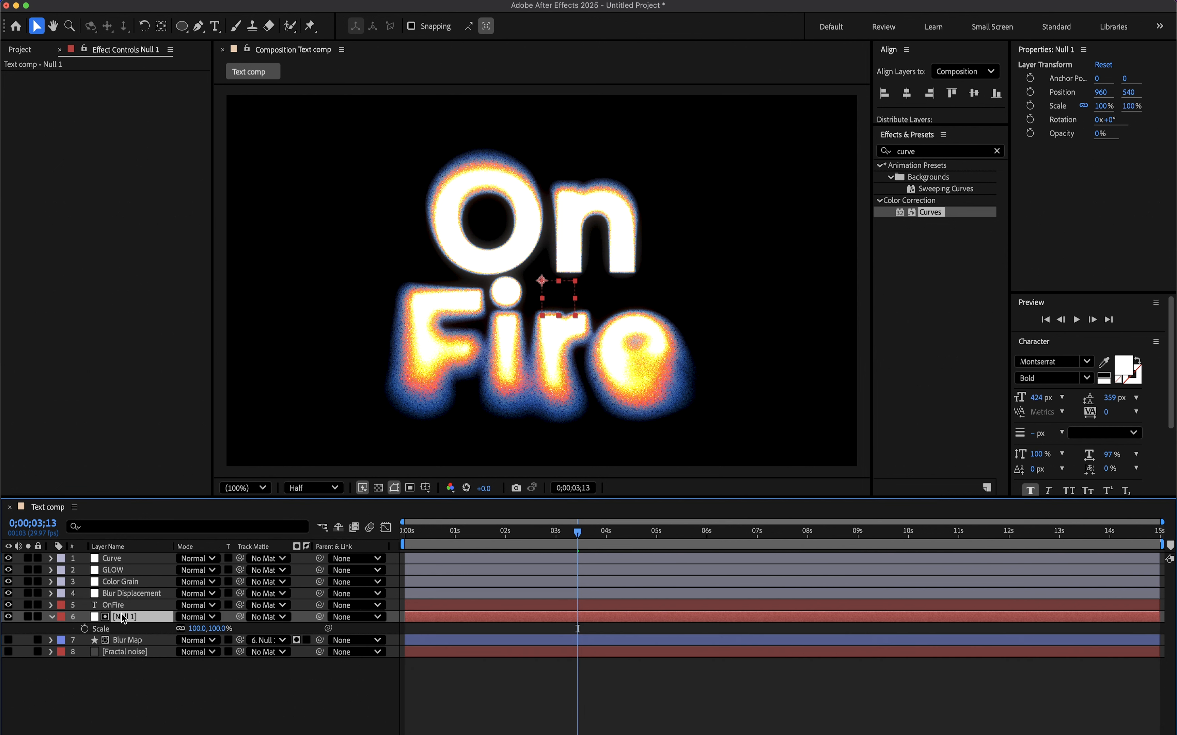
left_click(657, 537)
left_click(657, 535)
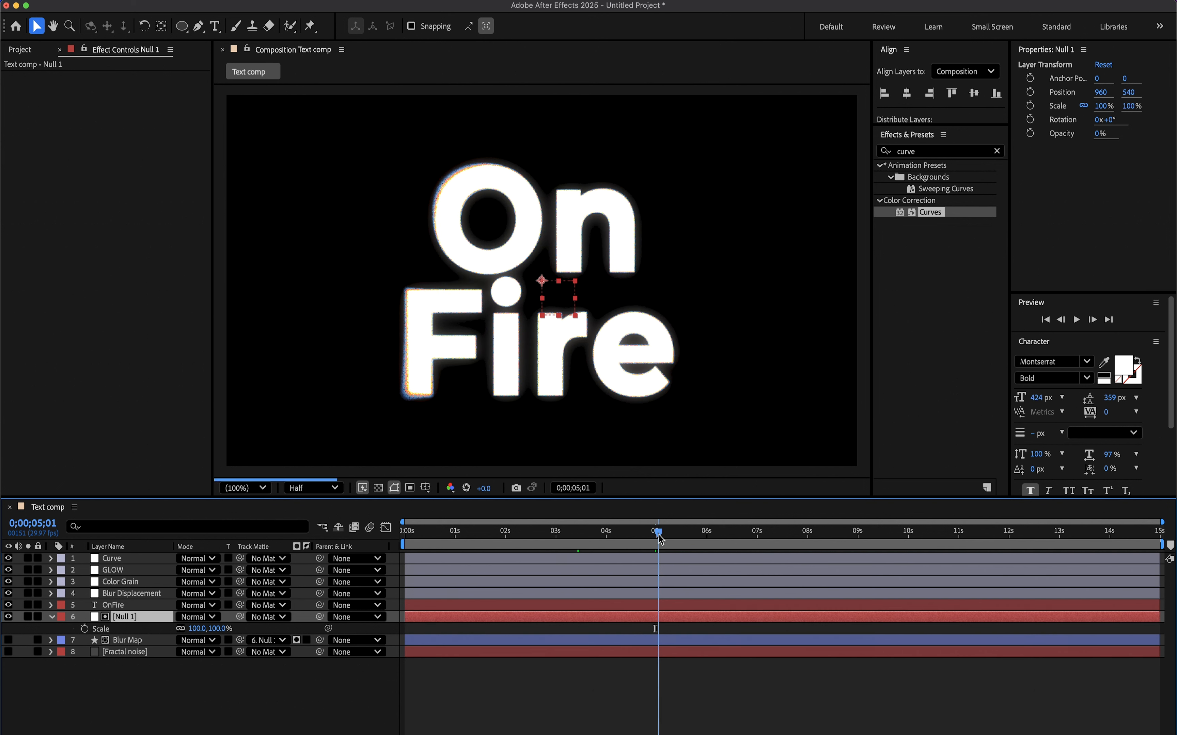
left_click(84, 629)
Set the null's Scale to 0% at the start of the composition
left_click(426, 535)
left_click_drag(426, 535, 405, 534)
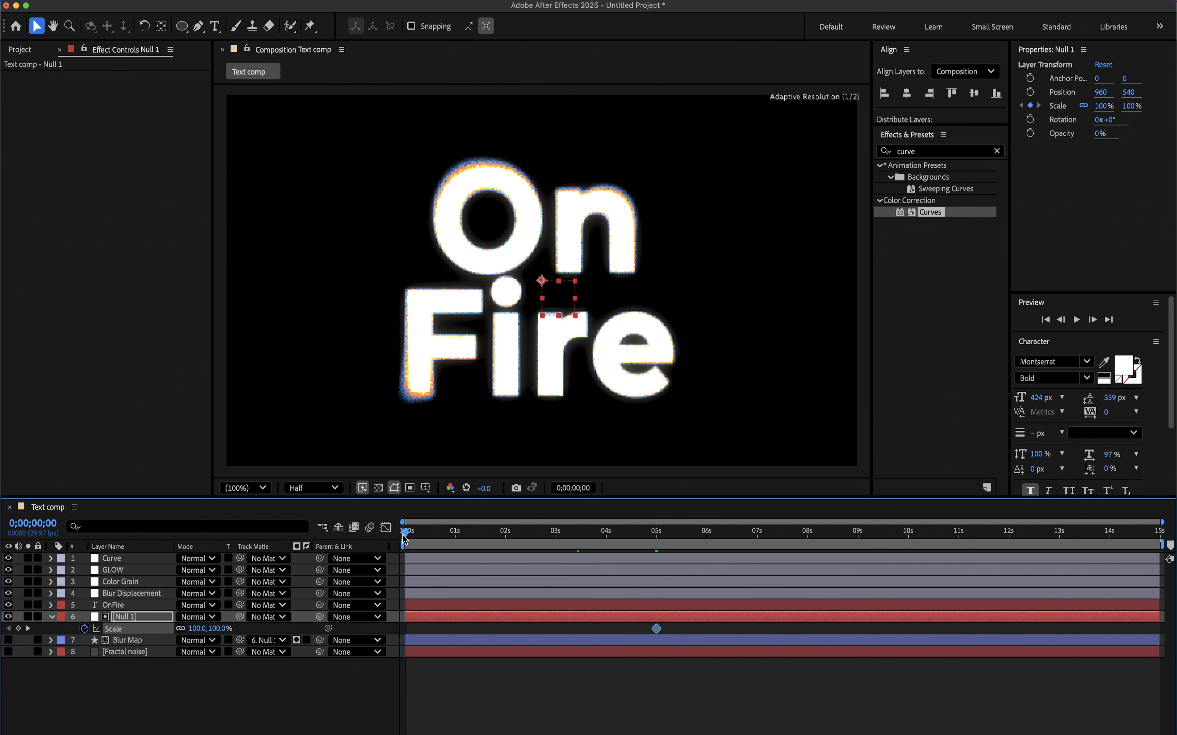
left_click_drag(215, 632, 109, 642)
left_click(209, 628)
type("0")
key("Return")
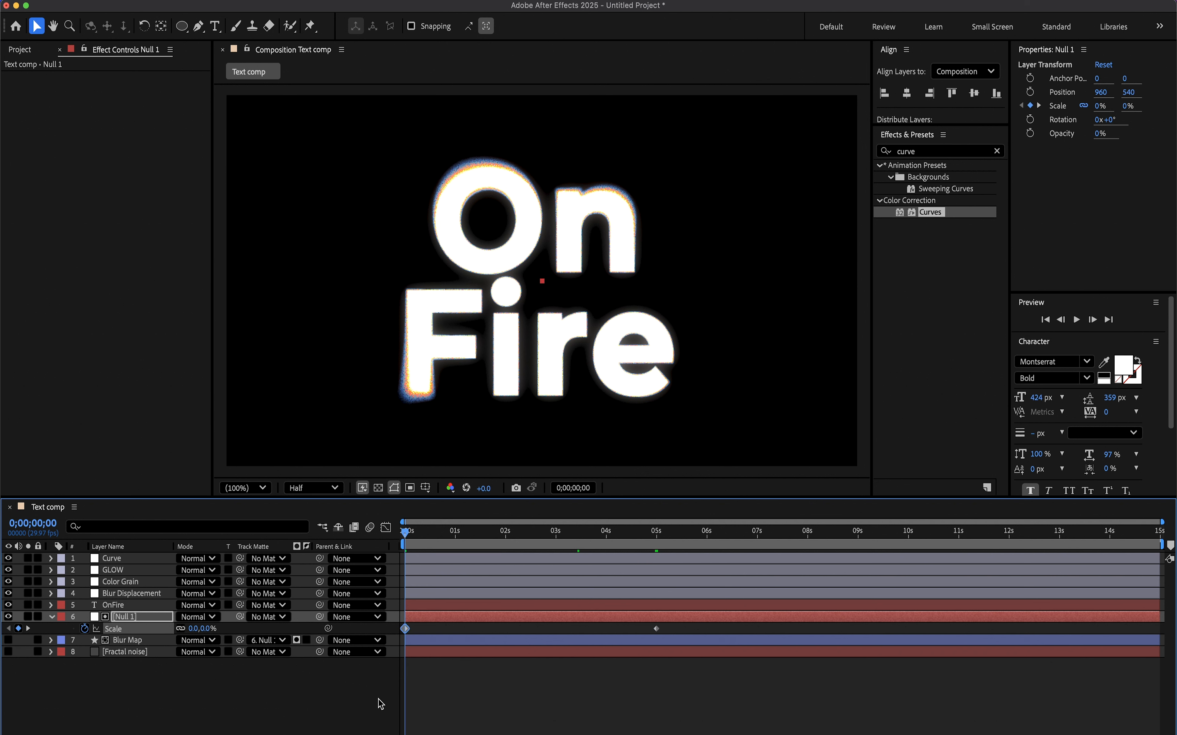
Ease both of the null's Scale keyframes and extend their speed-graph handles to form a sharp peak a little past 3 seconds
left_click_drag(674, 626, 397, 653)
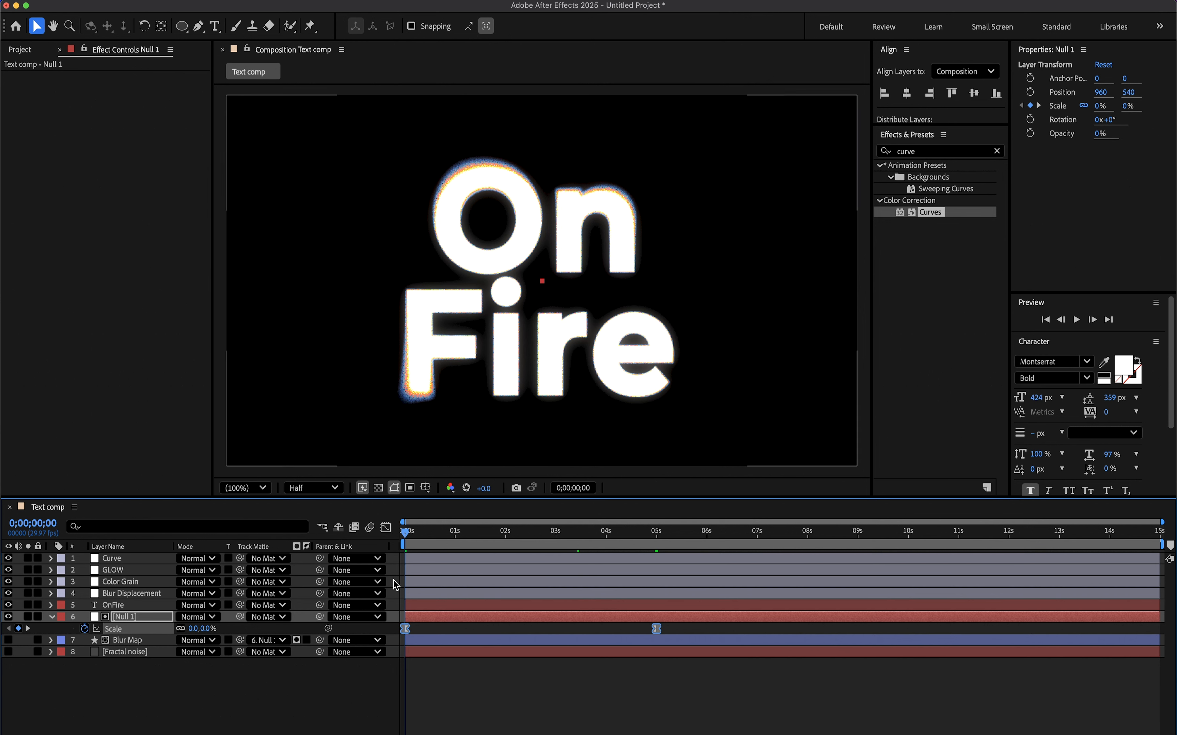
left_click(386, 528)
left_click(406, 706)
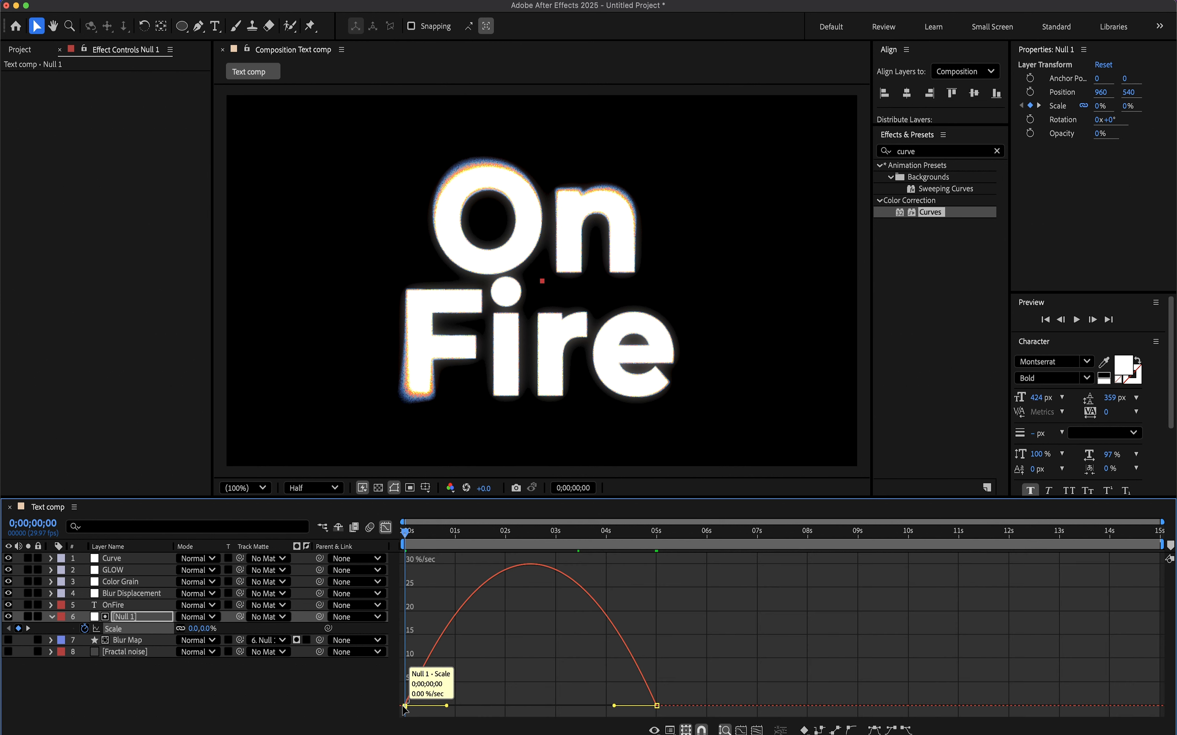
left_click_drag(447, 706, 530, 705)
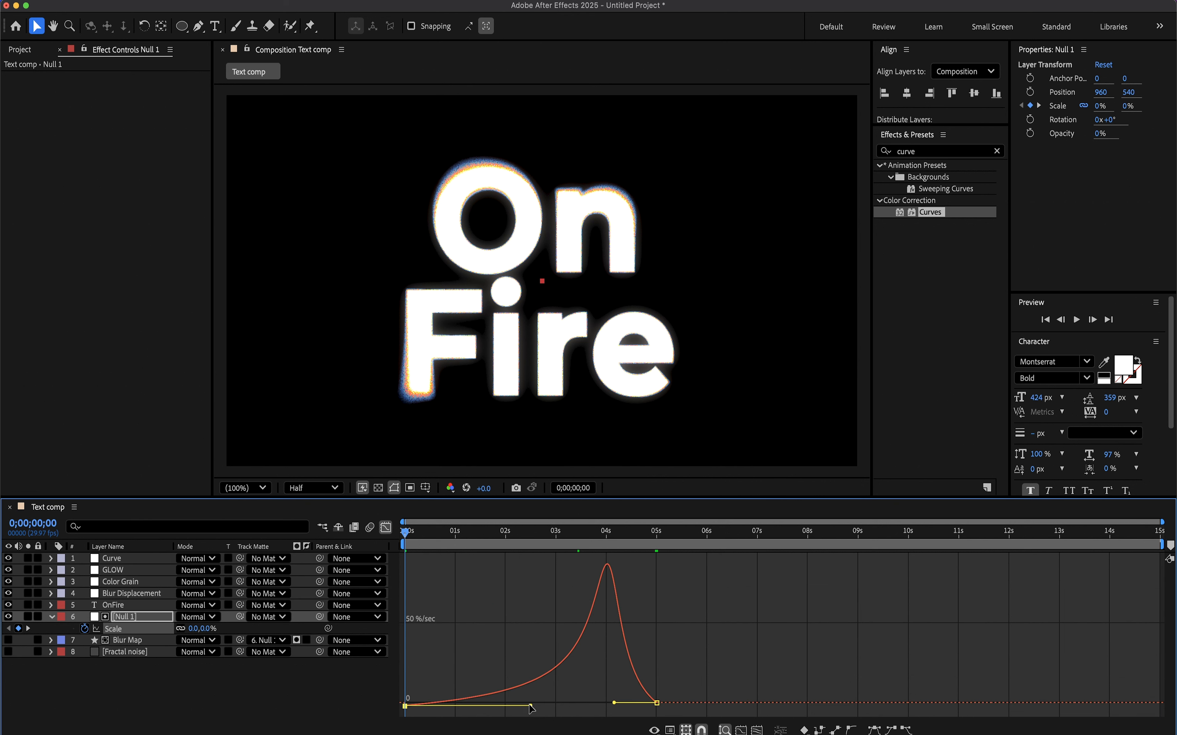
left_click_drag(614, 706, 579, 706)
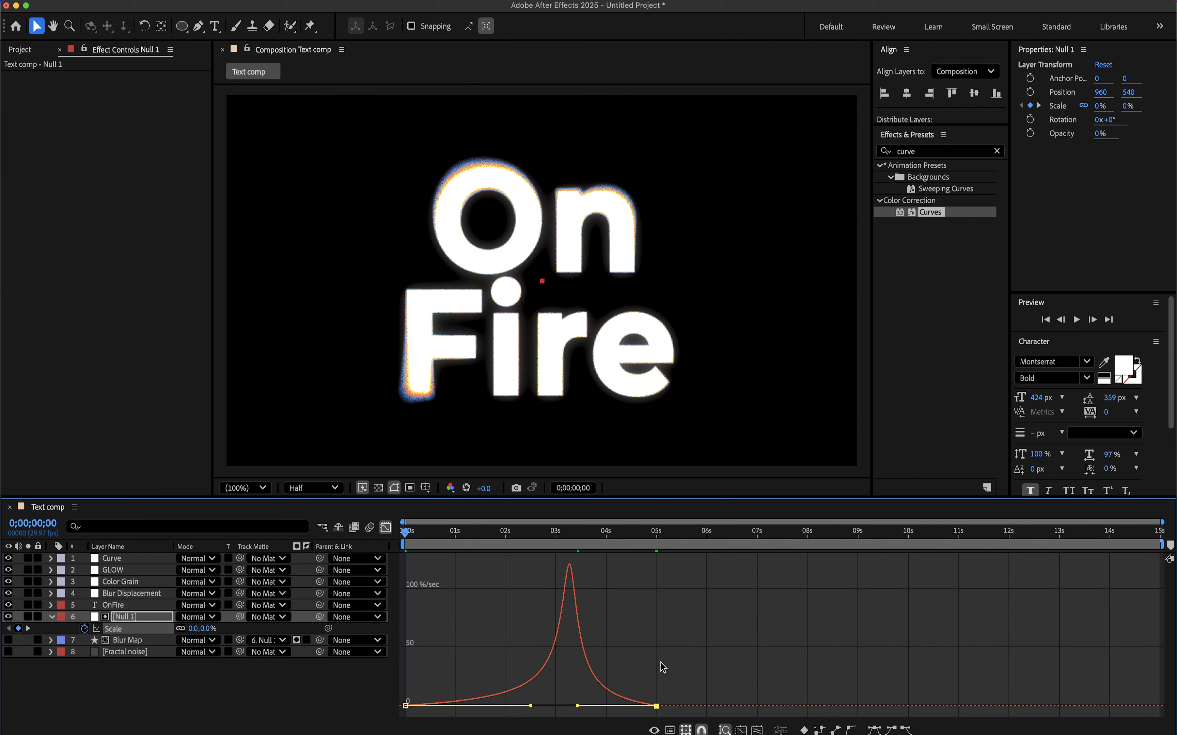
left_click(383, 529)
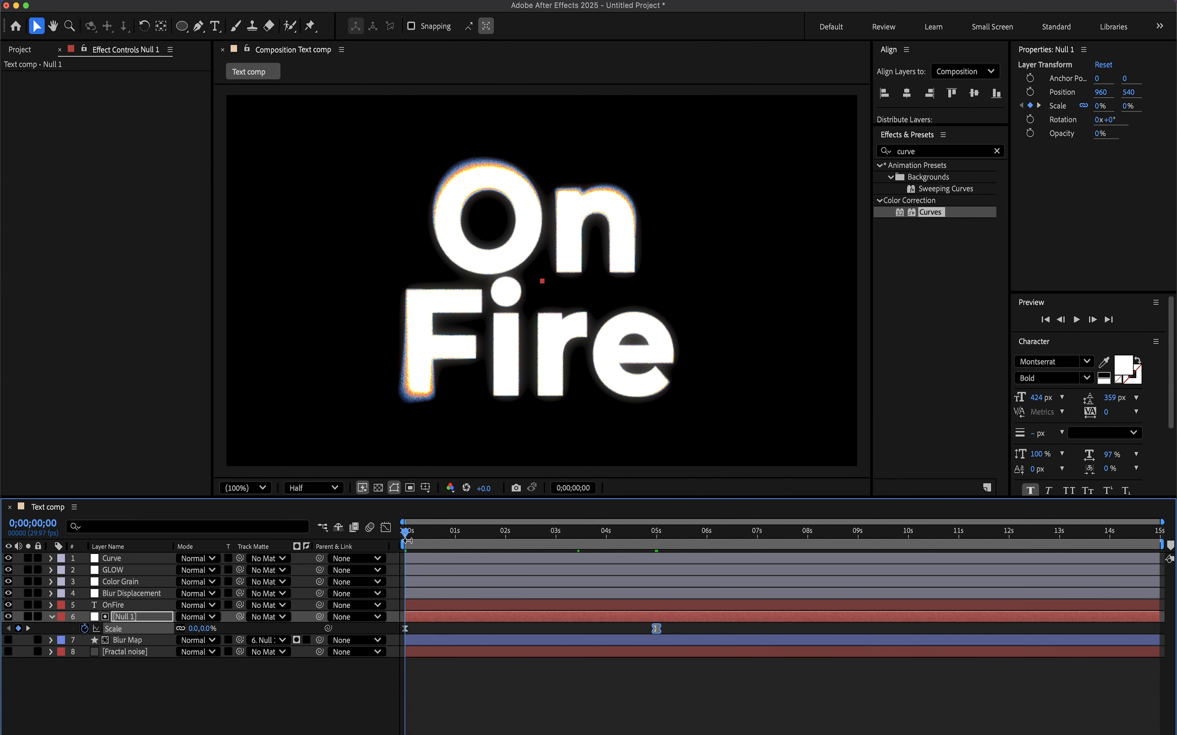
Deselect the layers and move the playhead to 0;00;02;17 to check the blur midway through the scale animation
left_click(609, 708)
left_click(535, 531)
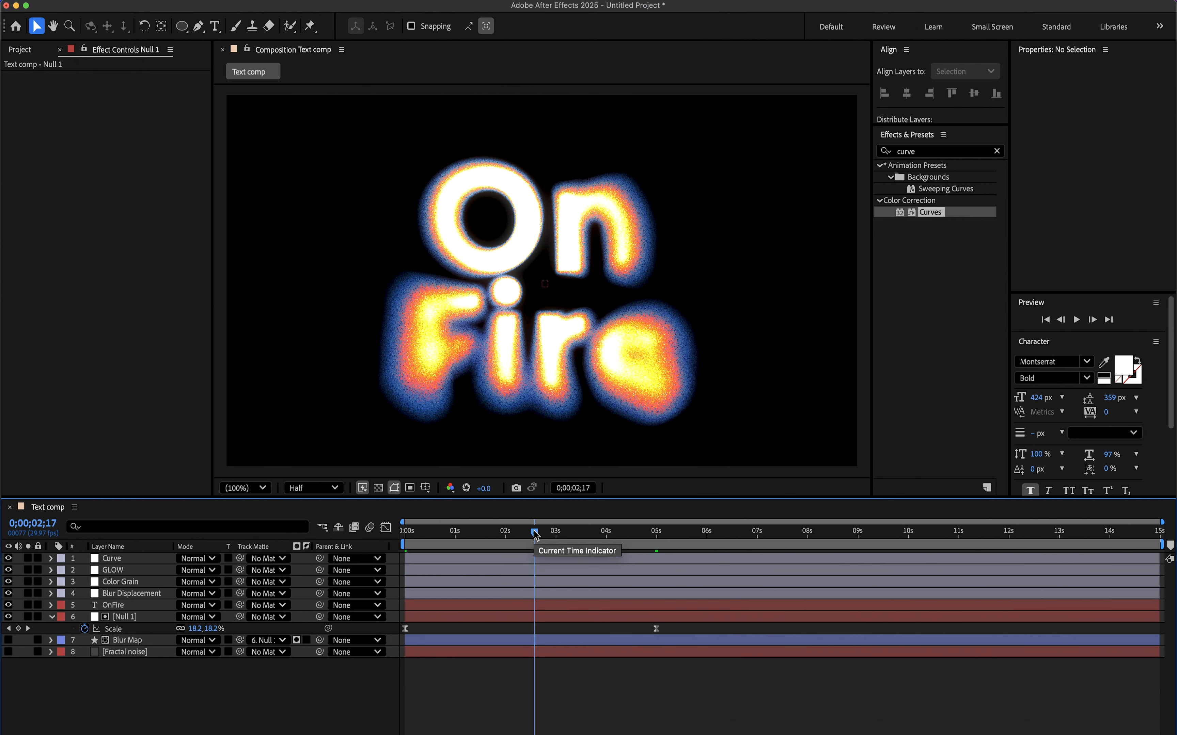